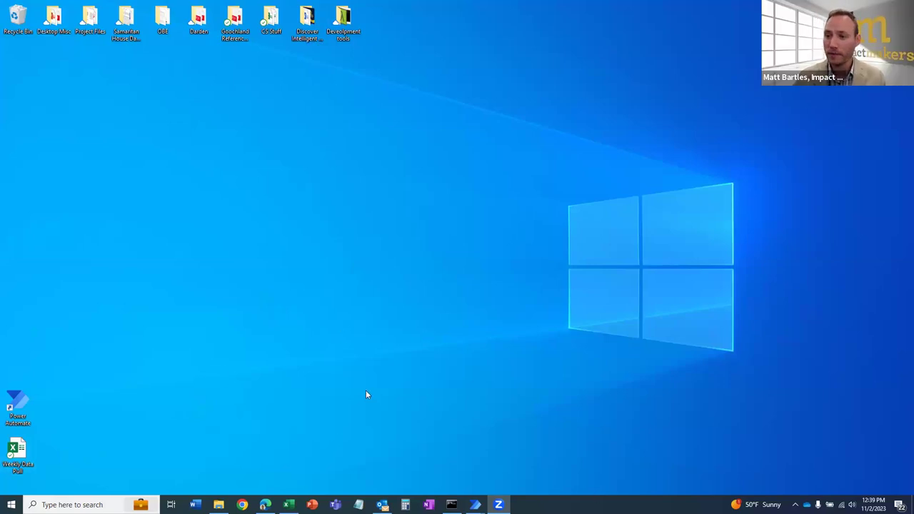
Step: Bring up the Weekly Data Pull workbook and reshape its window to be narrower and taller on the desktop
{"action": "mouse_move", "coordinate": [289, 504]}
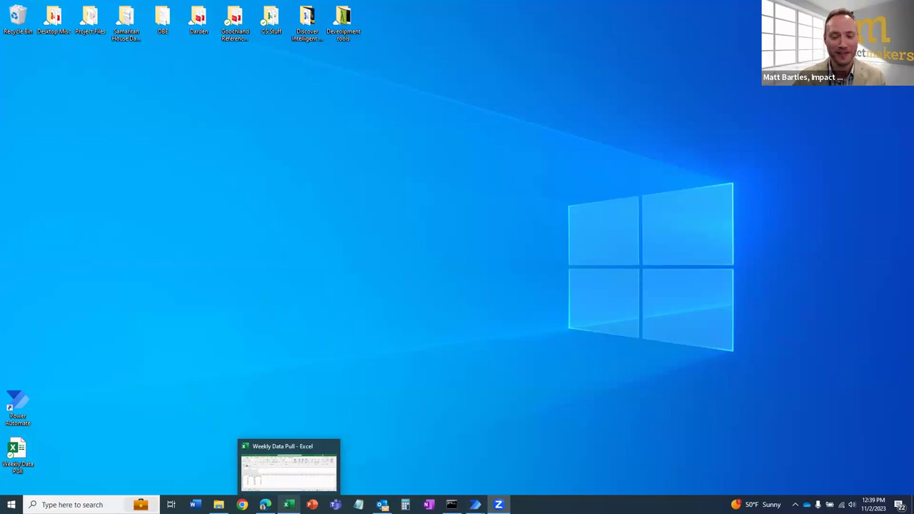
{"action": "left_click", "coordinate": [282, 467]}
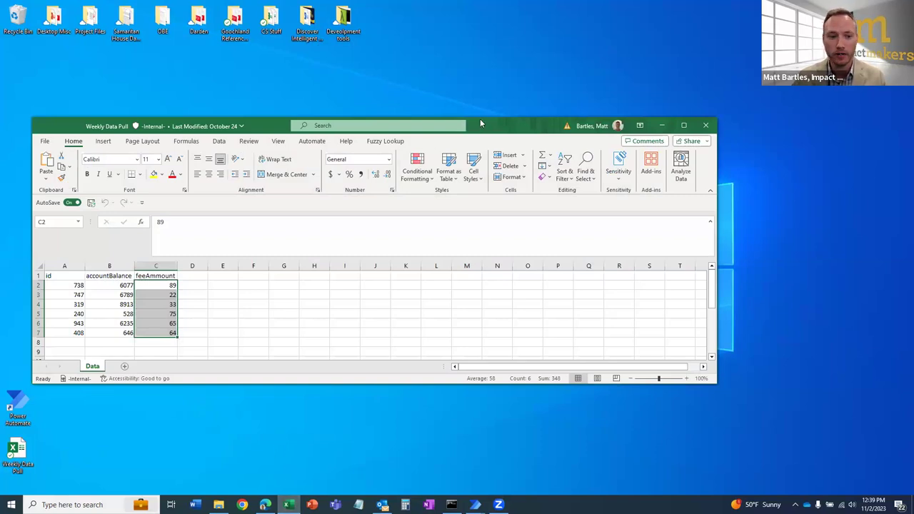
{"action": "left_click_drag", "start_coordinate": [479, 123], "coordinate": [462, 44]}
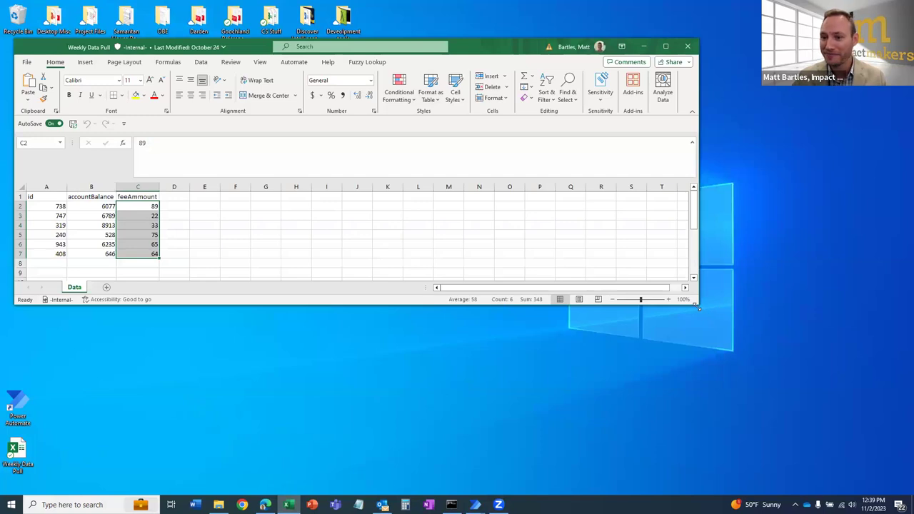
{"action": "left_click_drag", "start_coordinate": [698, 308], "coordinate": [412, 444]}
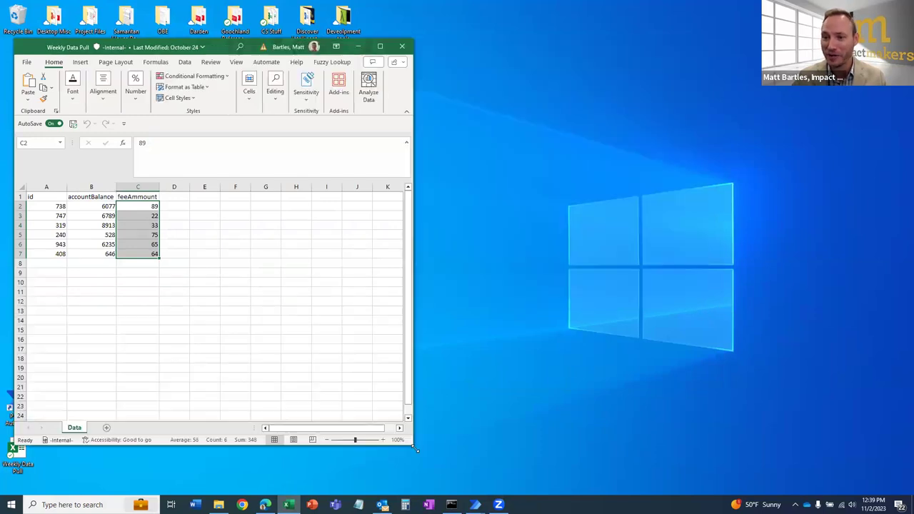
Step: Review the id, accountBalance and feeAmmount columns of the Data sheet by selecting each one with its header
{"action": "left_click_drag", "start_coordinate": [50, 197], "coordinate": [46, 253]}
{"action": "left_click_drag", "start_coordinate": [90, 197], "coordinate": [82, 248]}
{"action": "left_click_drag", "start_coordinate": [141, 197], "coordinate": [144, 254]}
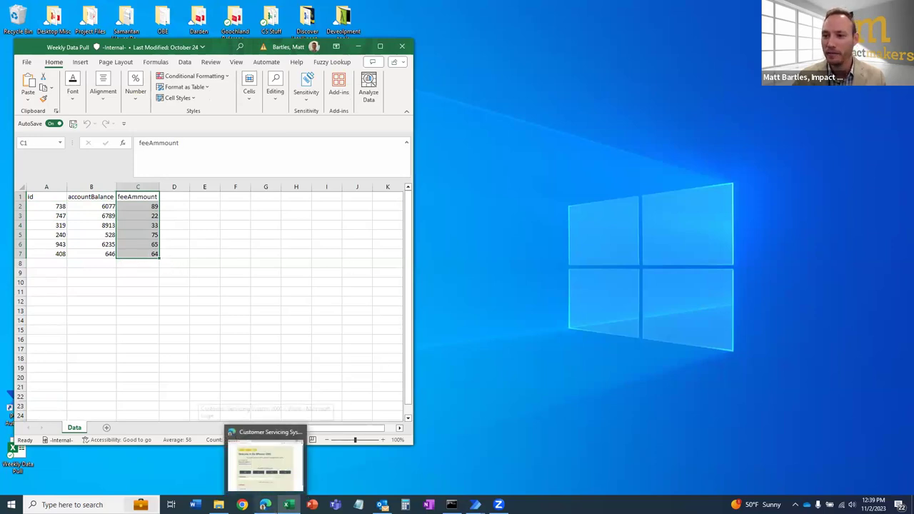
Step: Switch to the Customer Servicing System in Edge and look over the SPanner 2000 dashboard and its tagline
{"action": "left_click", "coordinate": [264, 449]}
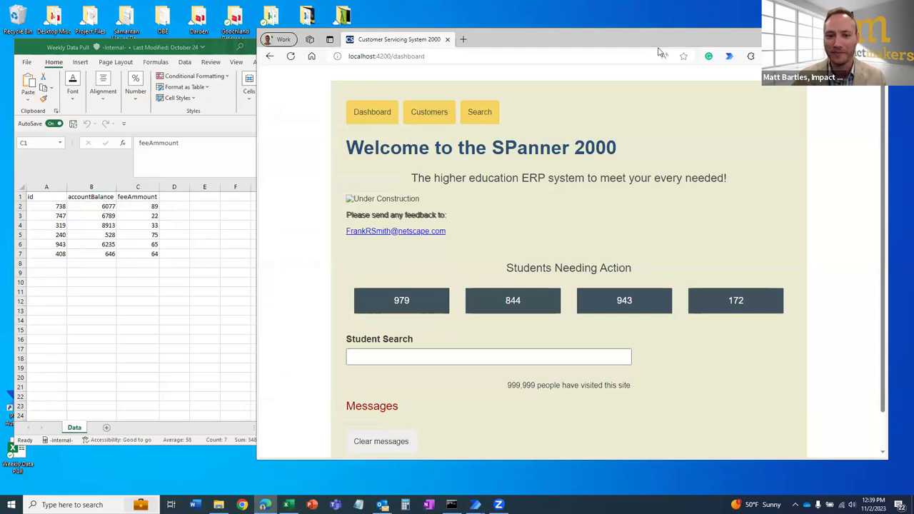
{"action": "left_click_drag", "start_coordinate": [418, 178], "coordinate": [743, 186]}
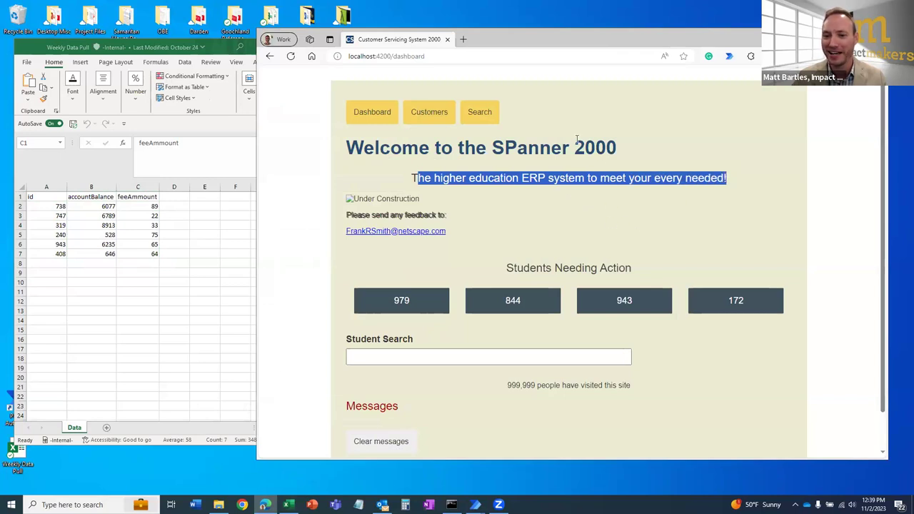
{"action": "scroll", "coordinate": [496, 214], "scroll_direction": "down", "scroll_amount": 1}
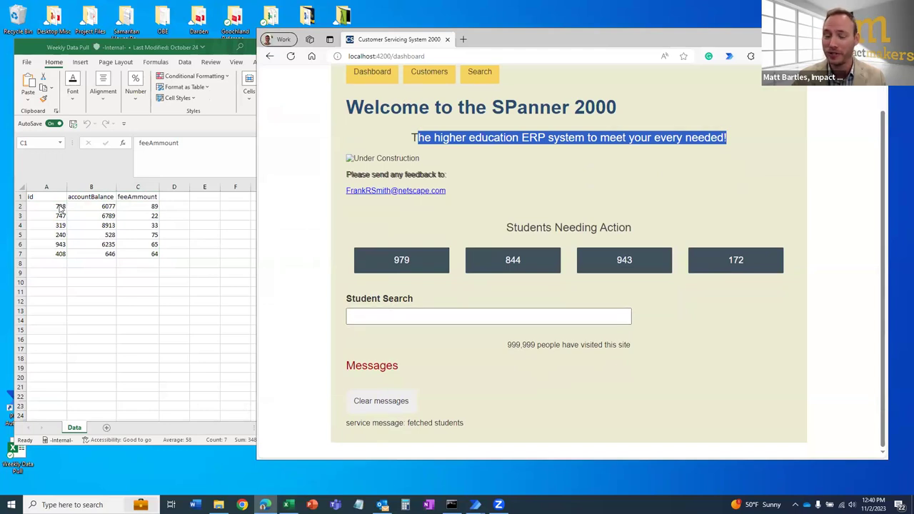
Step: Search for the student whose id is in the workbook's first data row and open that student's details
{"action": "left_click", "coordinate": [389, 314]}
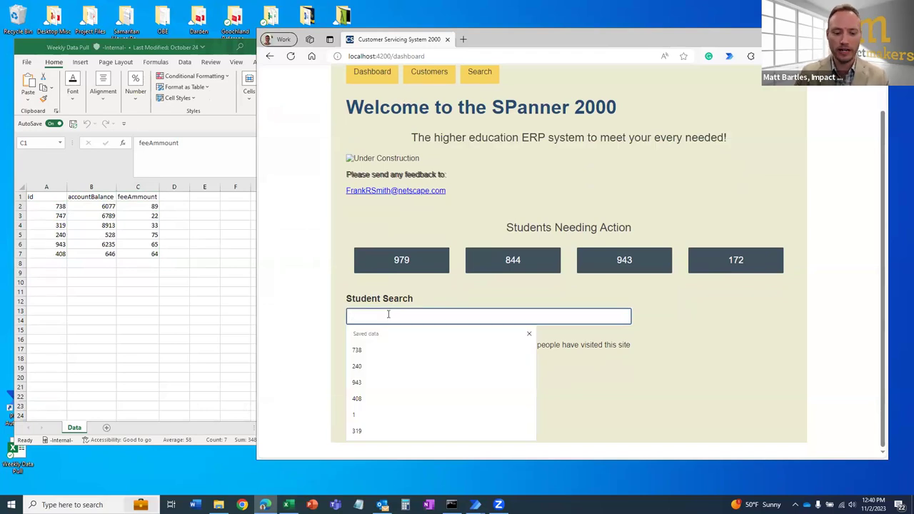
{"action": "type", "text": "738"}
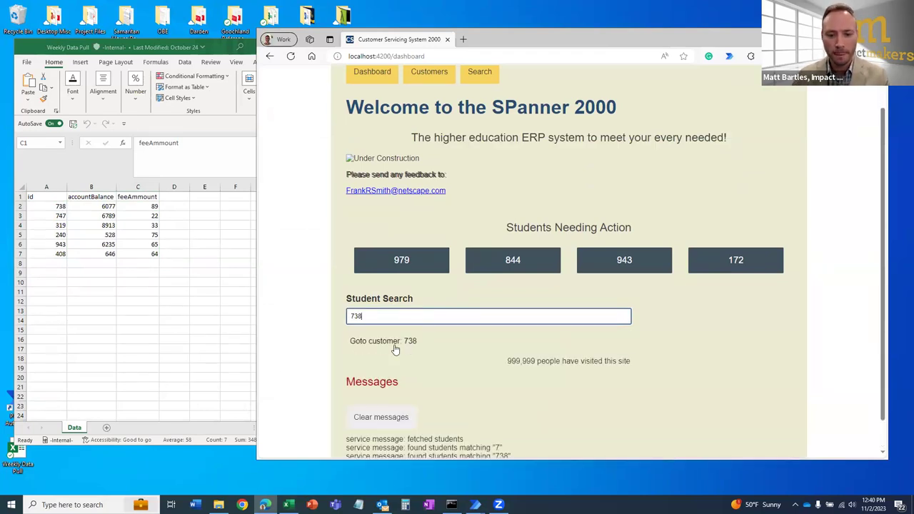
{"action": "left_click", "coordinate": [394, 342]}
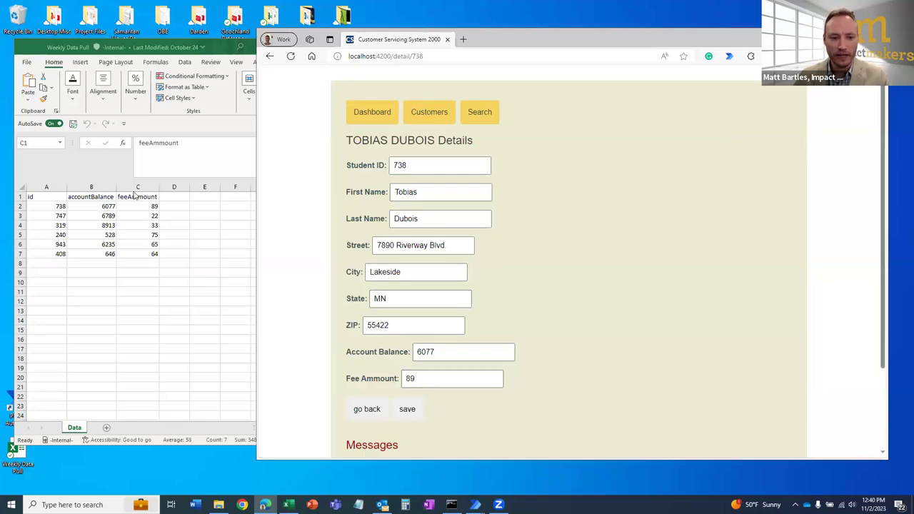
Step: Set the student's Fee Ammount to 0 and save the record
{"action": "double_click", "coordinate": [410, 379]}
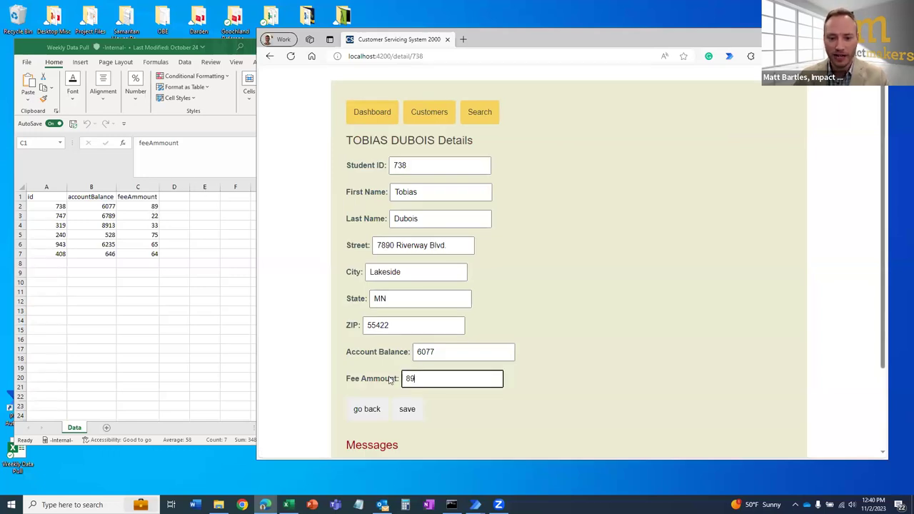
{"action": "type", "text": "0"}
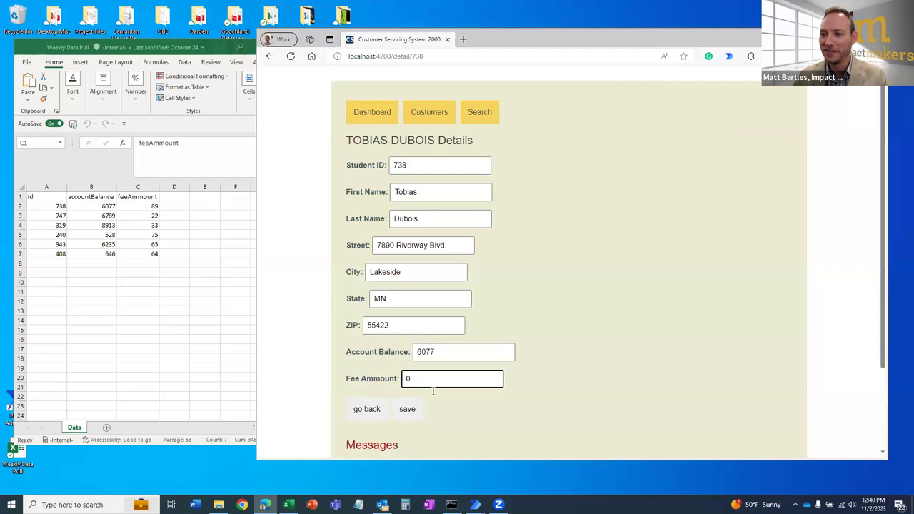
{"action": "left_click", "coordinate": [401, 410]}
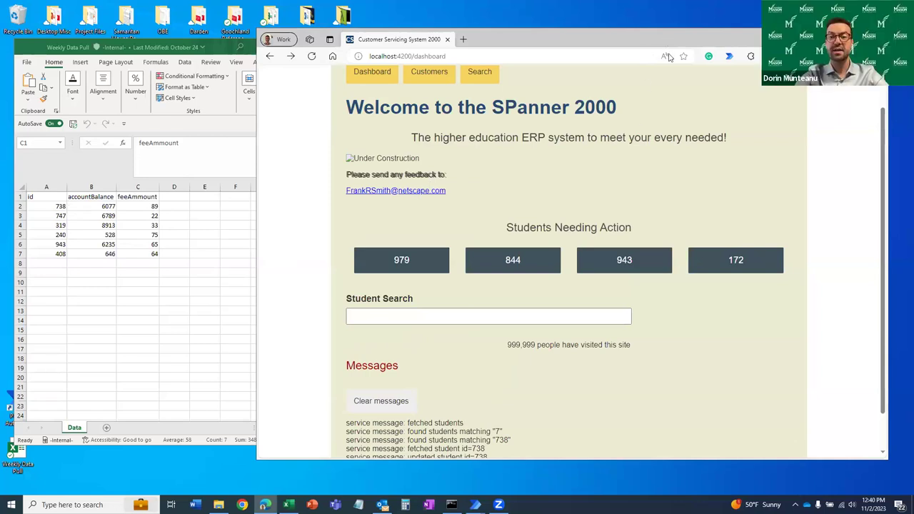
Step: Reposition the Customer Servicing System window, and close it and the Weekly Data Pull workbook to clear the desktop
{"action": "left_click_drag", "start_coordinate": [666, 42], "coordinate": [666, 107]}
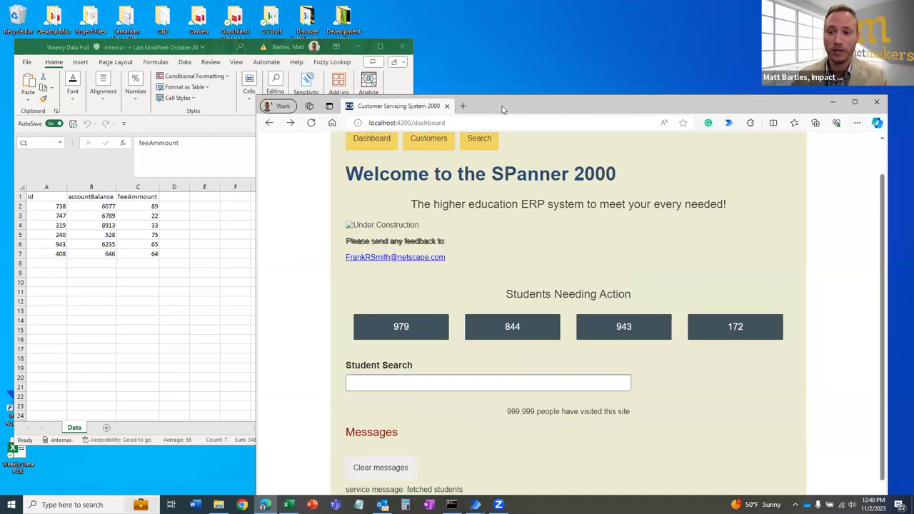
{"action": "left_click_drag", "start_coordinate": [503, 109], "coordinate": [318, 106]}
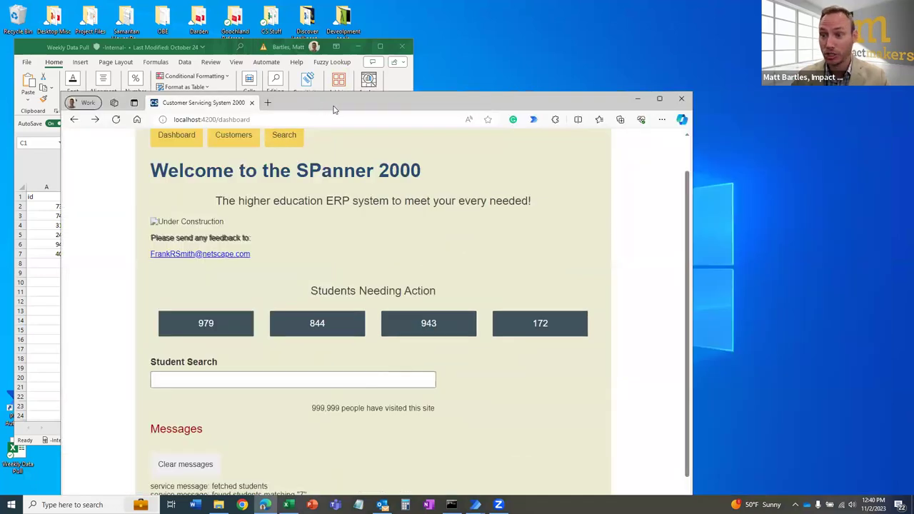
{"action": "left_click", "coordinate": [681, 99]}
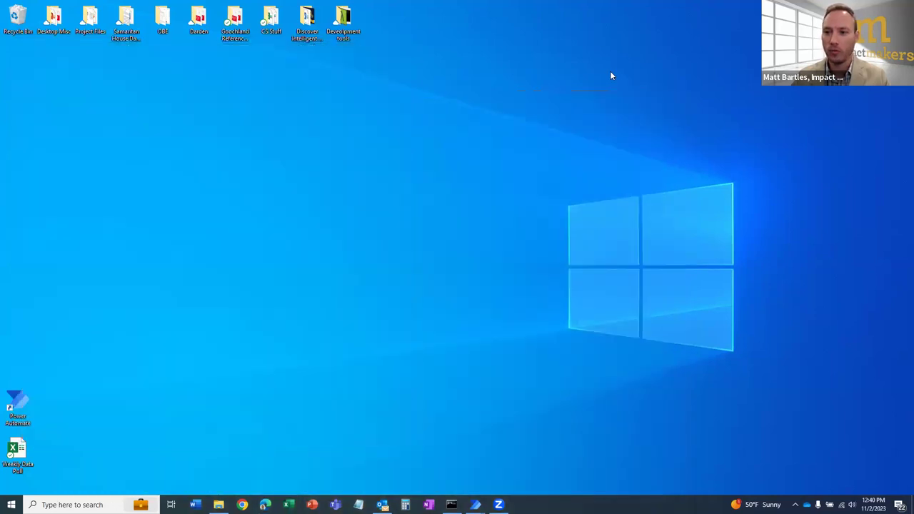
Step: Watch the "01 - Full Process" video maximized through to the Student Fee Waiver Report email, pause it and close the player
{"action": "left_click", "coordinate": [218, 504]}
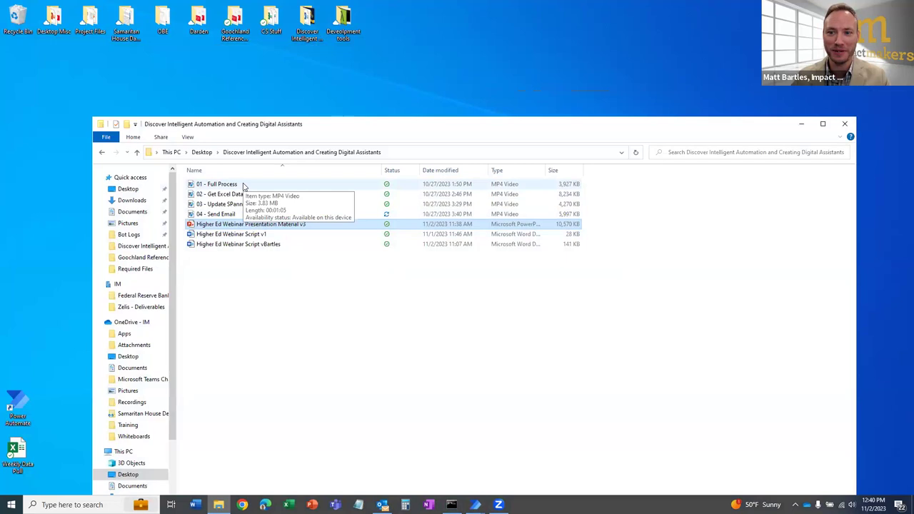
{"action": "double_click", "coordinate": [243, 185]}
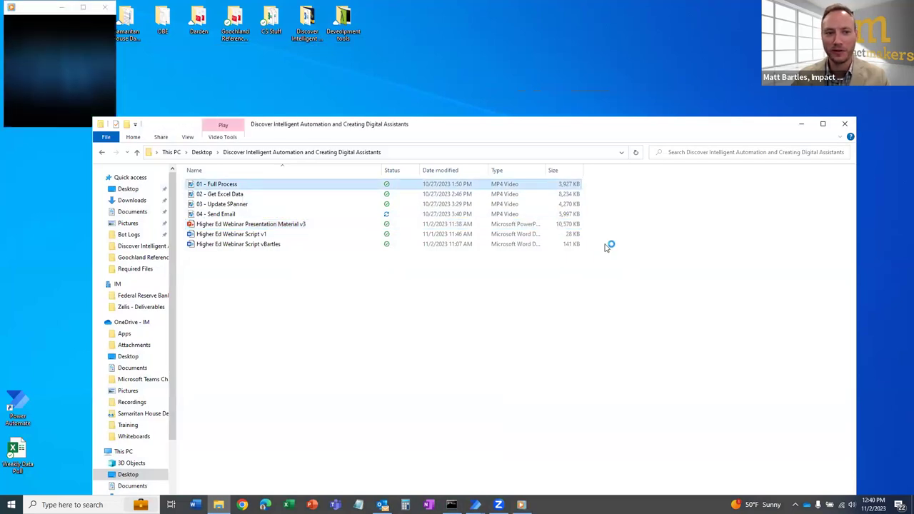
{"action": "double_click", "coordinate": [86, 9]}
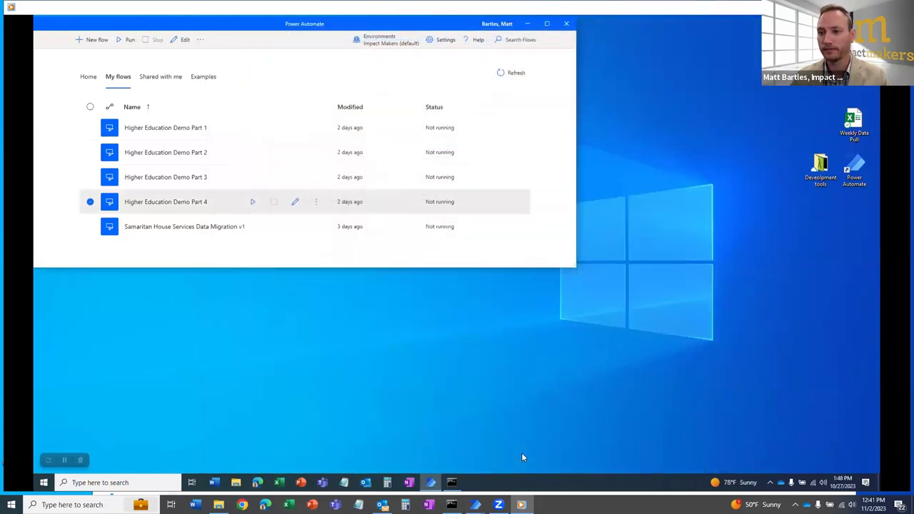
{"action": "mouse_move", "coordinate": [563, 440]}
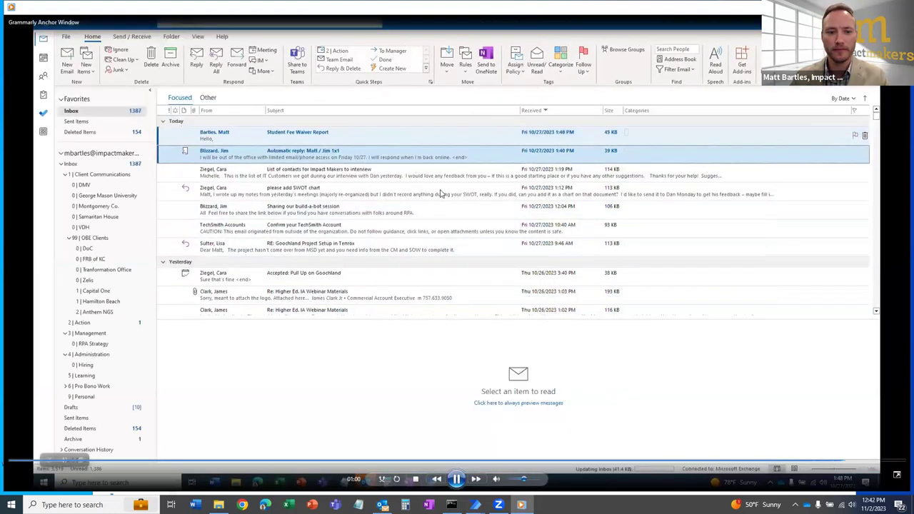
{"action": "left_click", "coordinate": [464, 479]}
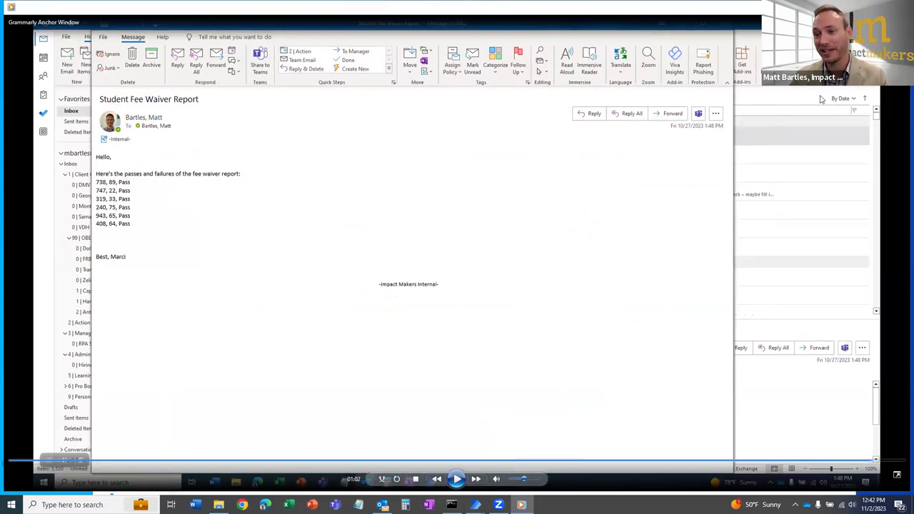
{"action": "key", "text": "alt+F4"}
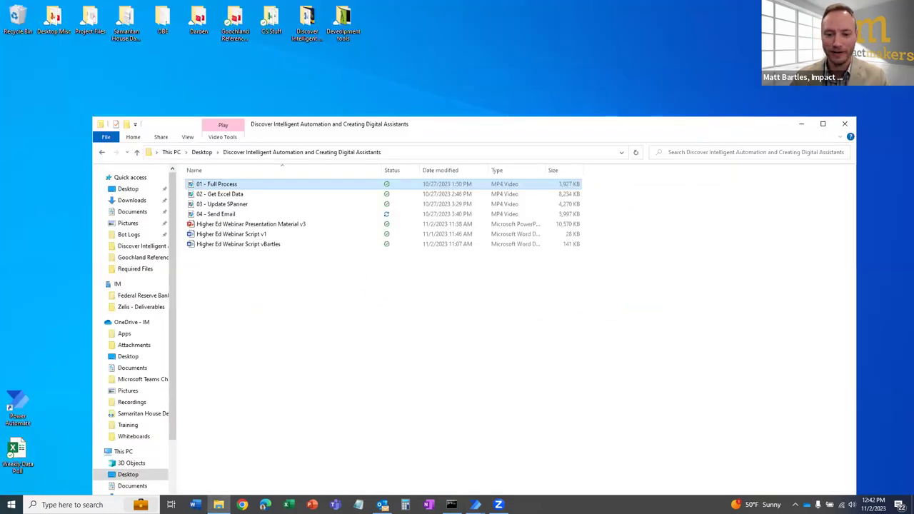
Step: Switch to the Higher Education Demo Part 0 flow in Power Automate and collapse the Flow control, Browser automation and Outlook action groups
{"action": "mouse_move", "coordinate": [476, 505]}
{"action": "left_click", "coordinate": [503, 450]}
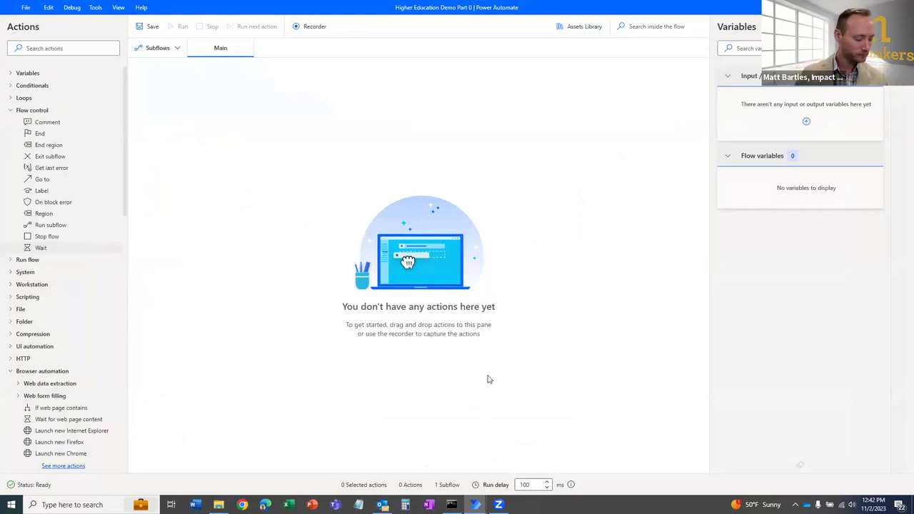
{"action": "left_click", "coordinate": [10, 111]}
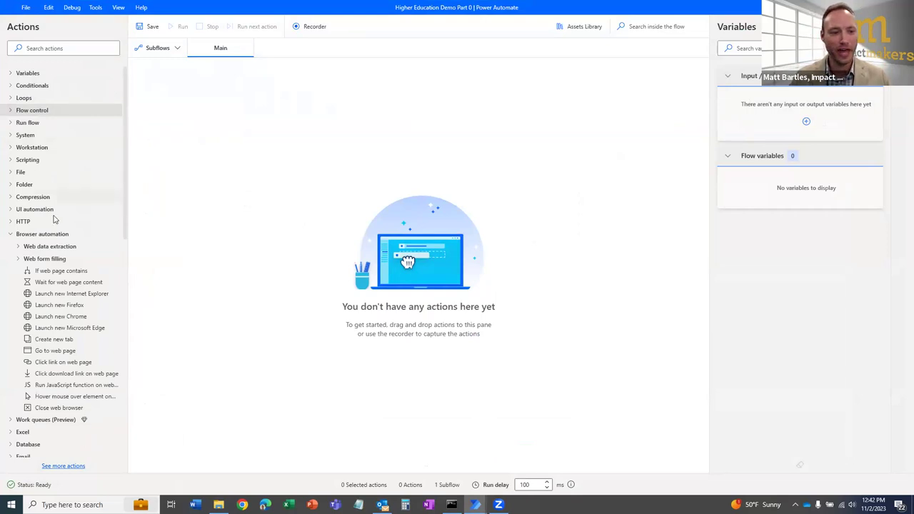
{"action": "left_click", "coordinate": [12, 236]}
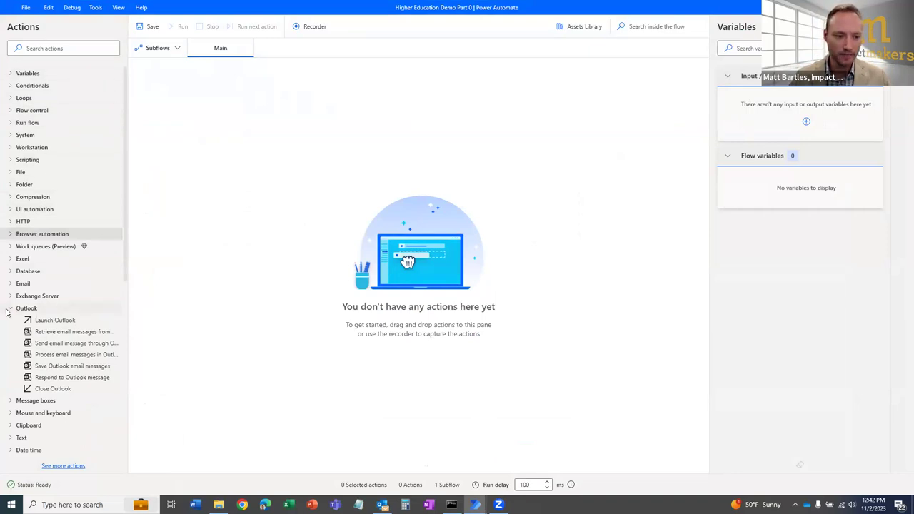
{"action": "left_click", "coordinate": [10, 309]}
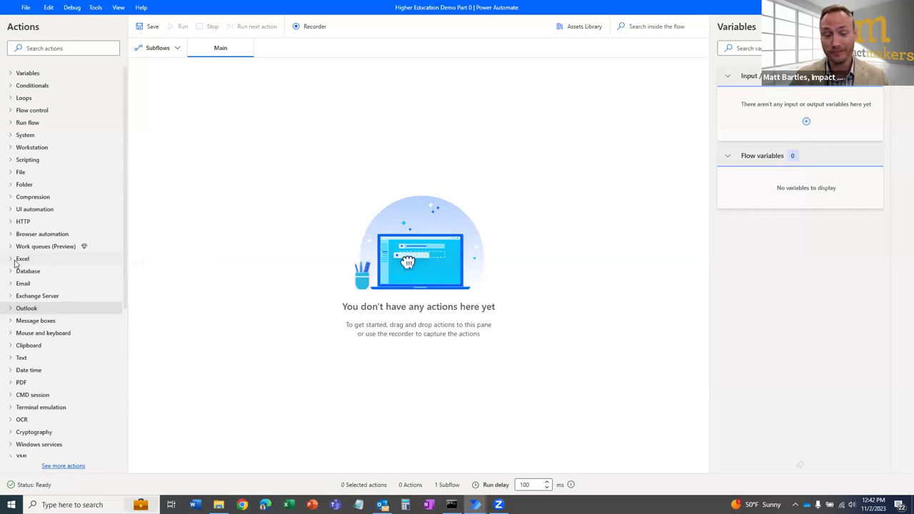
Step: Add a Launch Excel action to the Main subflow and set it to open the following document
{"action": "left_click", "coordinate": [15, 261]}
{"action": "left_click_drag", "start_coordinate": [41, 284], "coordinate": [286, 142]}
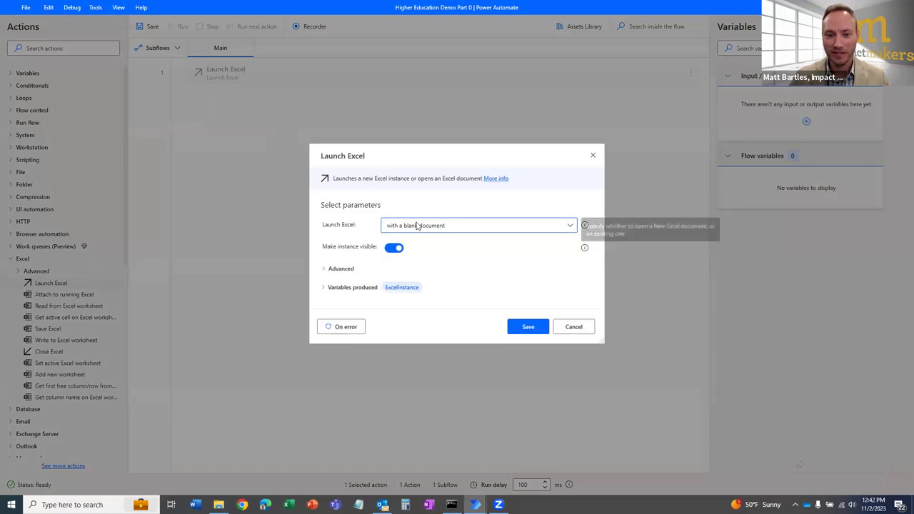
{"action": "left_click", "coordinate": [417, 226]}
{"action": "left_click", "coordinate": [424, 251]}
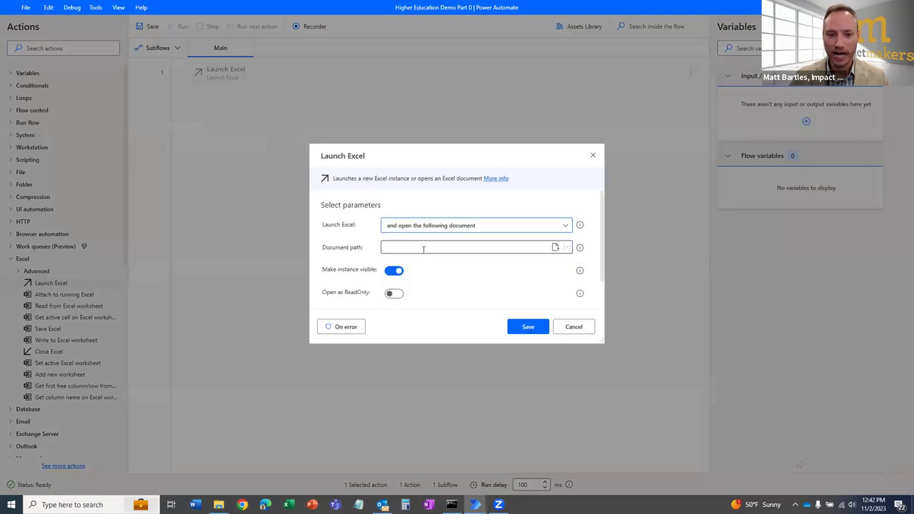
Step: Choose the Weekly Data Pull workbook from the Desktop as the document path and save the Launch Excel action
{"action": "left_click", "coordinate": [555, 247]}
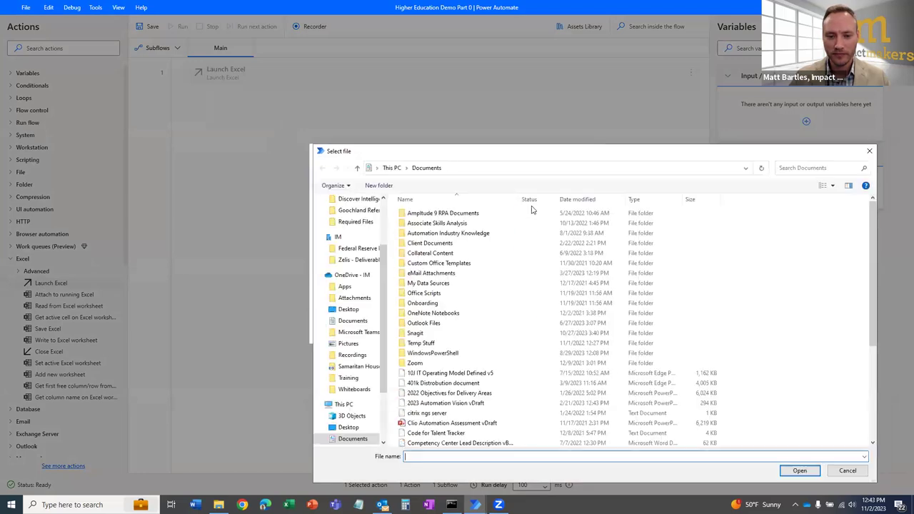
{"action": "scroll", "coordinate": [370, 215], "scroll_direction": "up", "scroll_amount": 2}
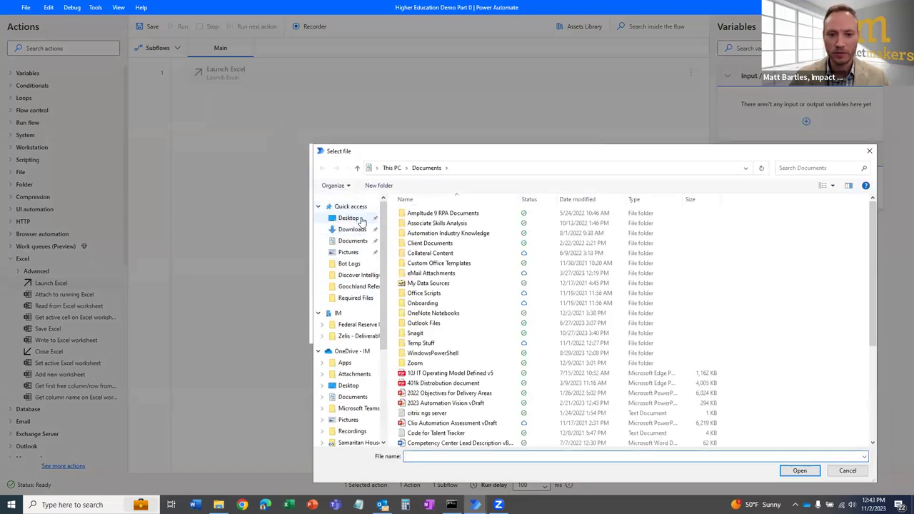
{"action": "left_click", "coordinate": [349, 217]}
{"action": "left_click", "coordinate": [421, 303]}
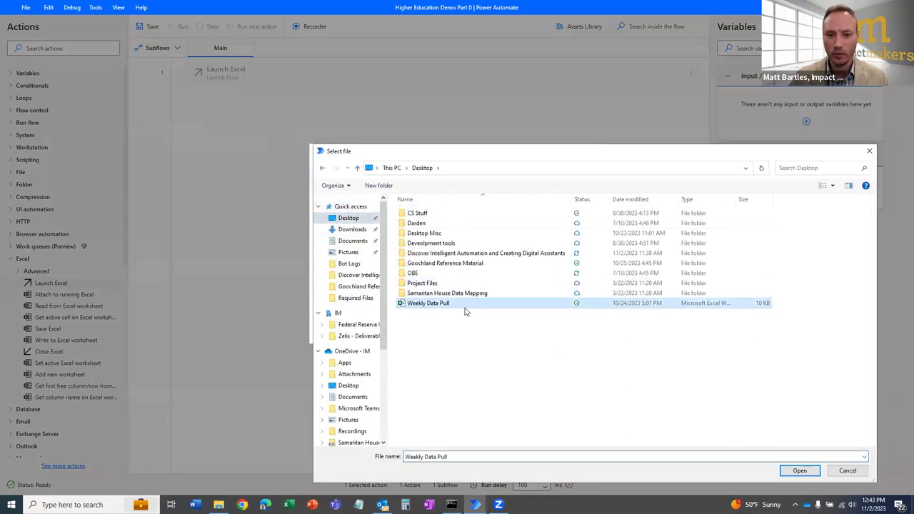
{"action": "left_click", "coordinate": [800, 470]}
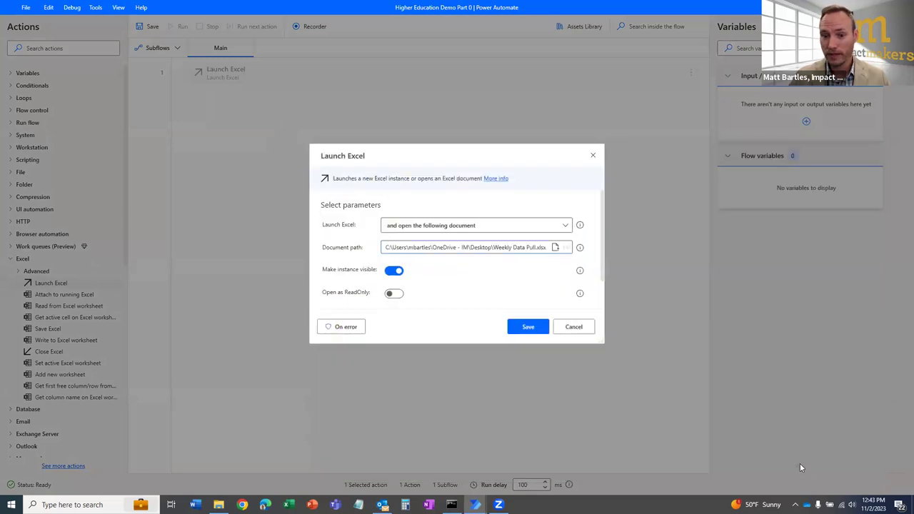
{"action": "left_click", "coordinate": [538, 328]}
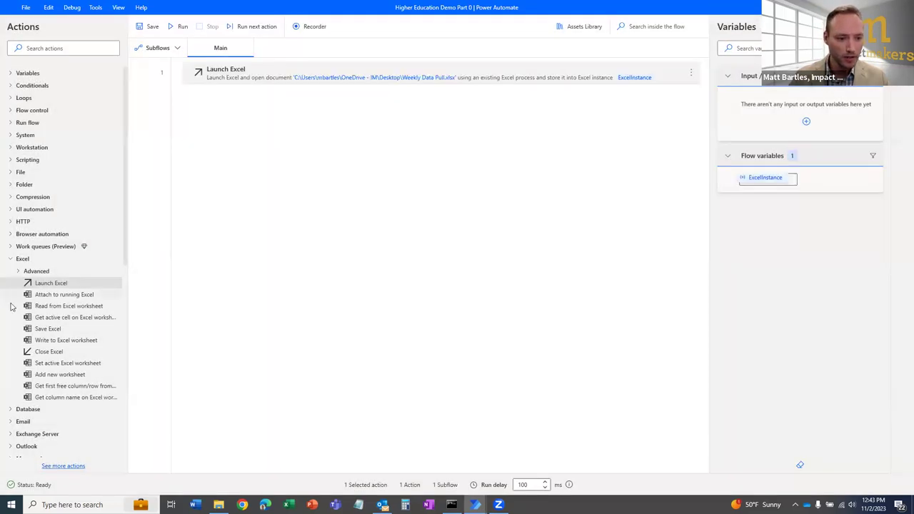
Step: Add a Read from Excel worksheet action after Launch Excel that retrieves all available values from the worksheet, and save it
{"action": "left_click_drag", "start_coordinate": [69, 305], "coordinate": [330, 196]}
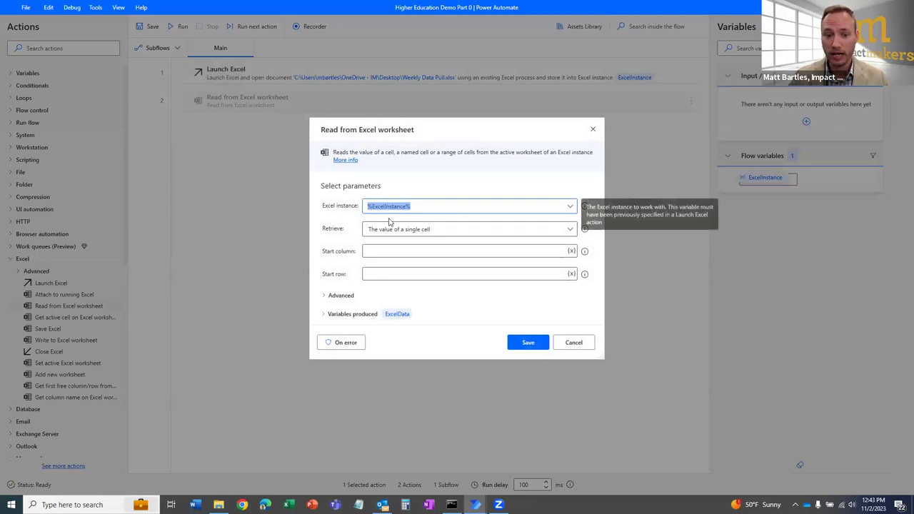
{"action": "left_click", "coordinate": [387, 229]}
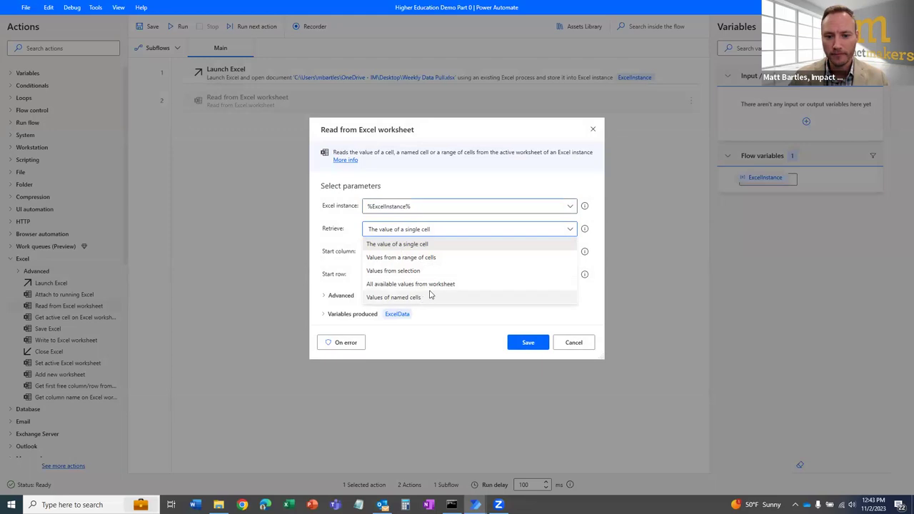
{"action": "left_click", "coordinate": [434, 284]}
{"action": "left_click", "coordinate": [528, 342]}
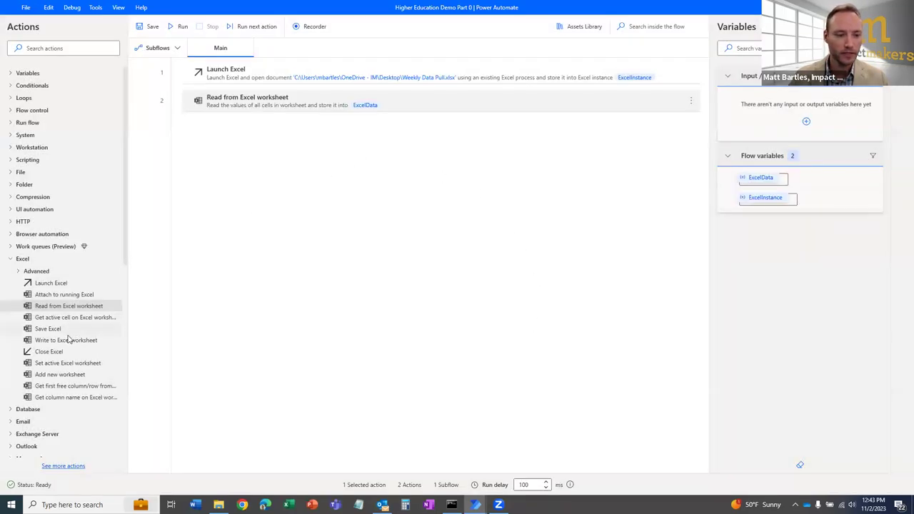
Step: Add a Close Excel action after the worksheet read, and check the Launch Excel action's settings
{"action": "left_click_drag", "start_coordinate": [55, 355], "coordinate": [326, 135]}
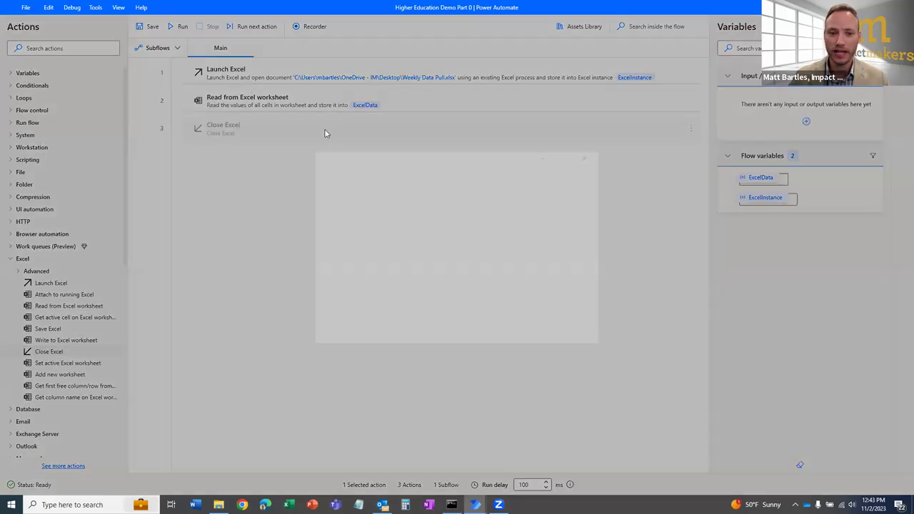
{"action": "left_click", "coordinate": [528, 330]}
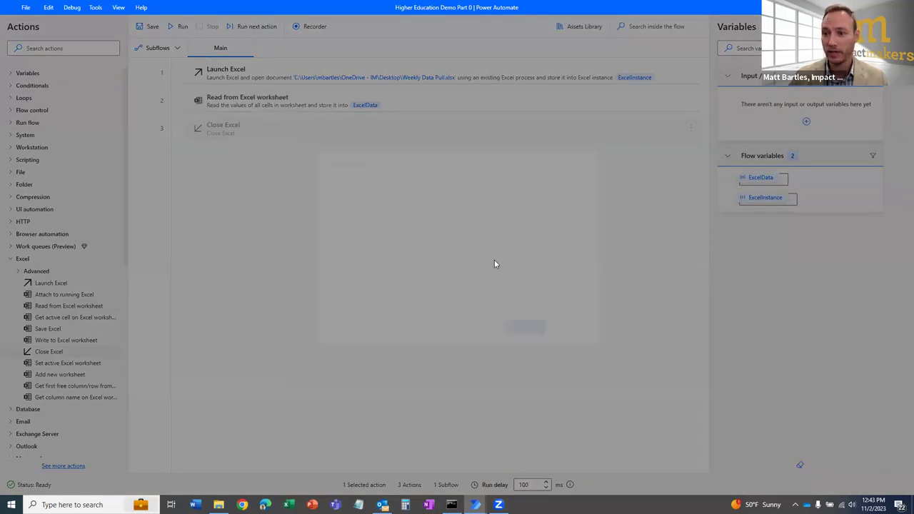
{"action": "double_click", "coordinate": [232, 77]}
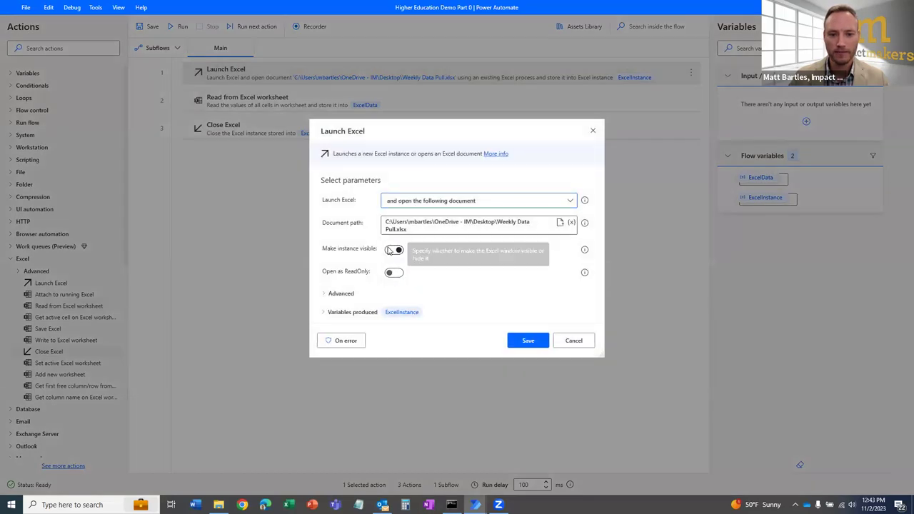
{"action": "left_click", "coordinate": [533, 340]}
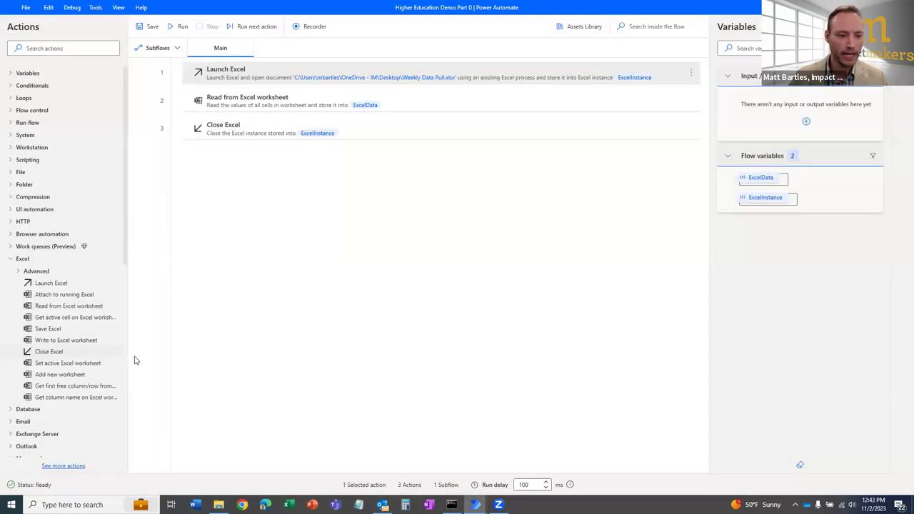
Step: Search the actions for "message" and add a Display message action to the end of the Main subflow
{"action": "scroll", "coordinate": [66, 367], "scroll_direction": "down", "scroll_amount": 3}
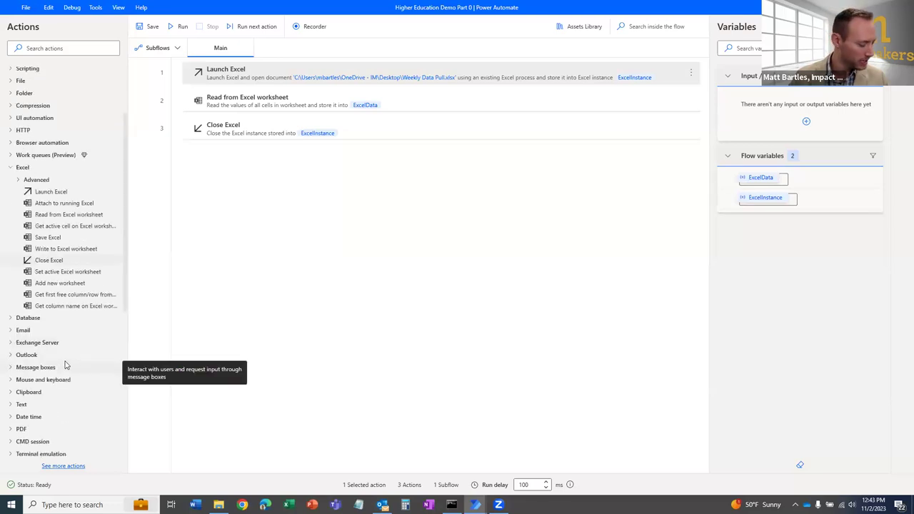
{"action": "scroll", "coordinate": [65, 364], "scroll_direction": "down", "scroll_amount": 5}
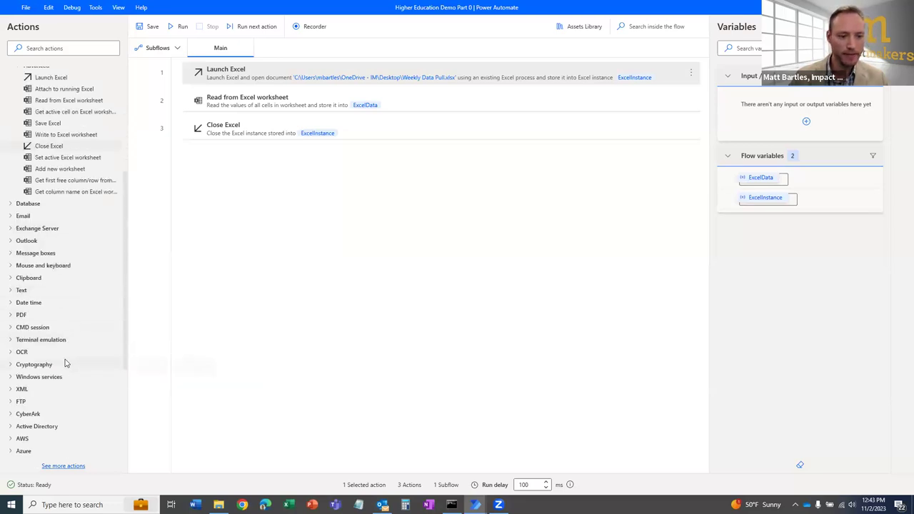
{"action": "scroll", "coordinate": [64, 363], "scroll_direction": "down", "scroll_amount": 1}
{"action": "left_click", "coordinate": [49, 45]}
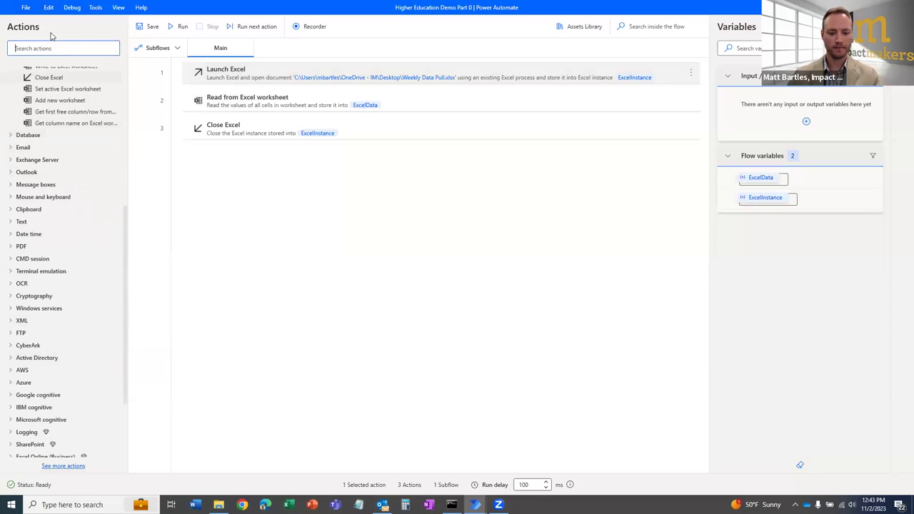
{"action": "type", "text": "me"}
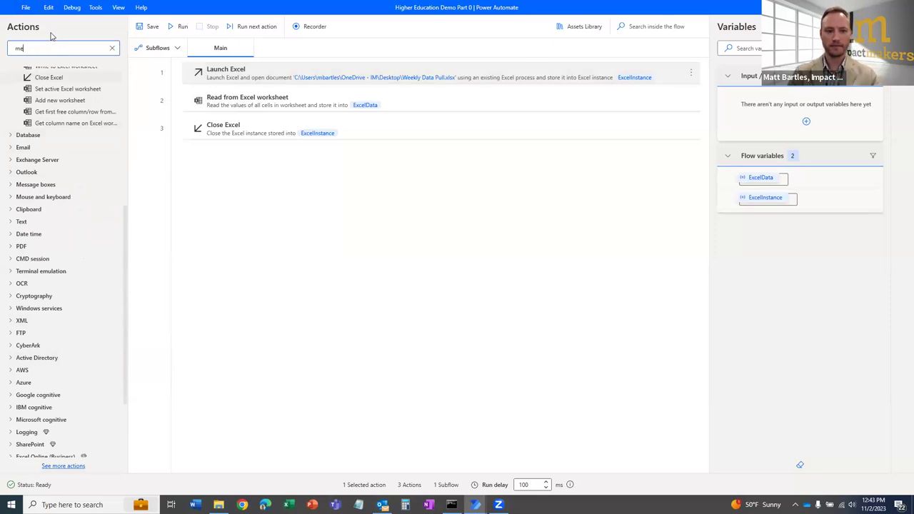
{"action": "type", "text": "ssage"}
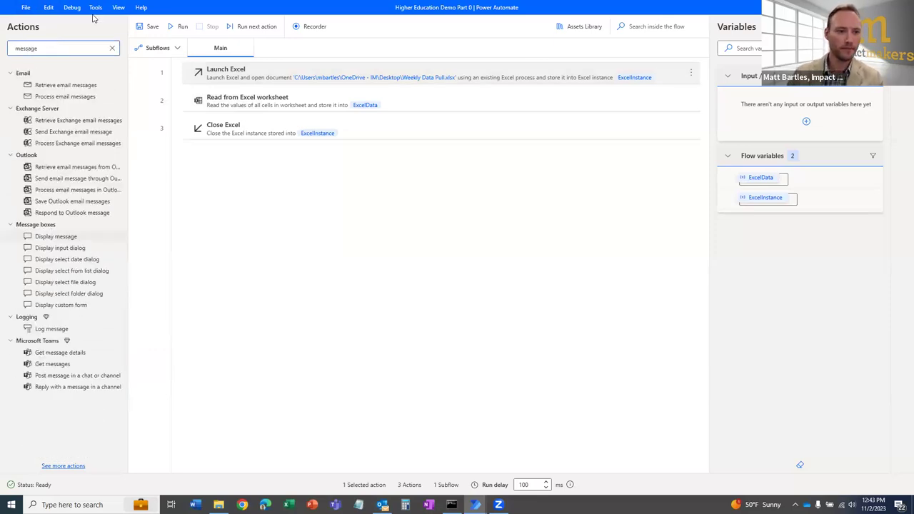
{"action": "left_click_drag", "start_coordinate": [59, 238], "coordinate": [358, 235]}
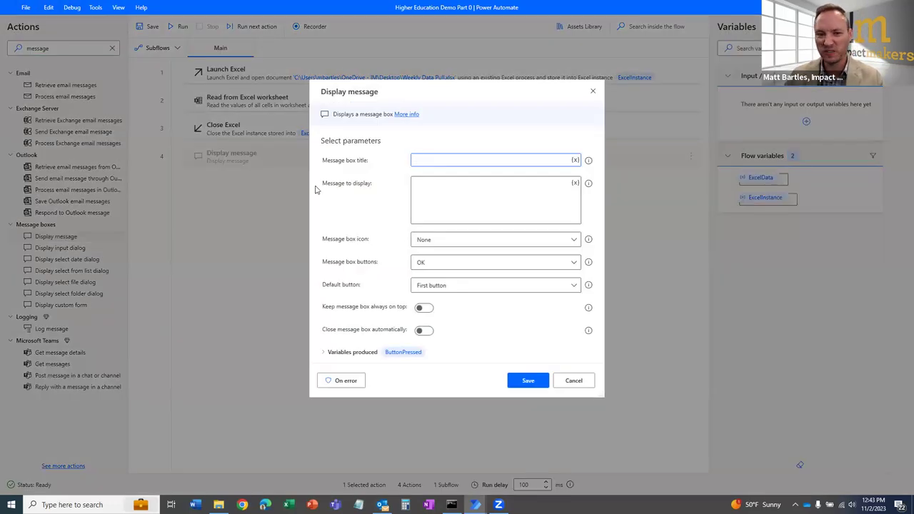
Step: Title the message box "It works!", set its message to the ExcelData variable and save the action
{"action": "type", "text": "H"}
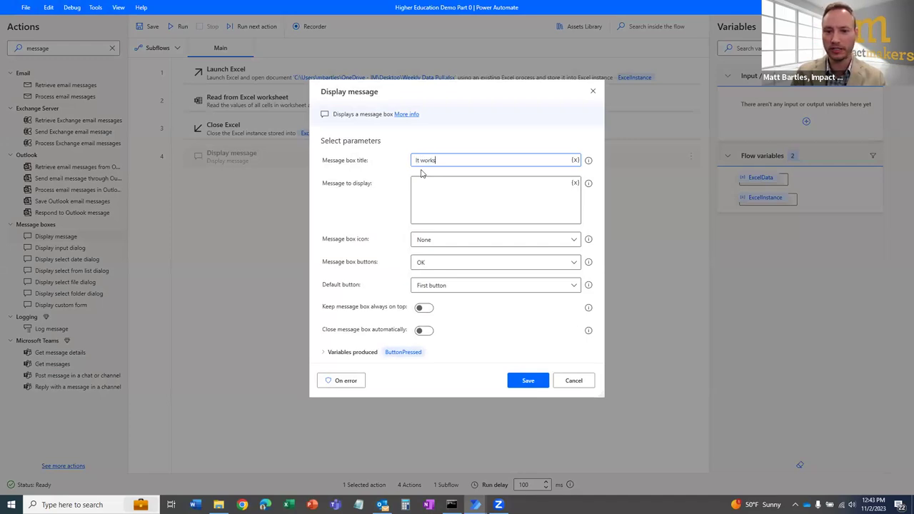
{"action": "left_click", "coordinate": [442, 183]}
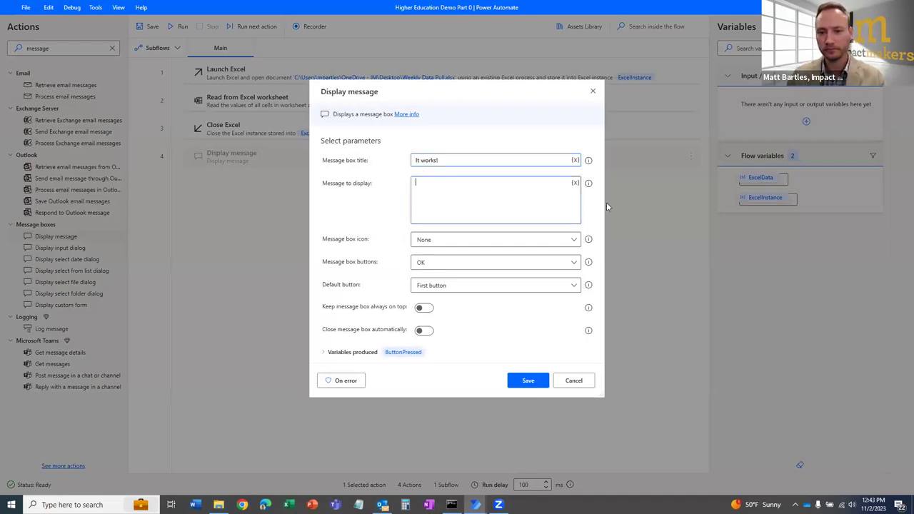
{"action": "left_click", "coordinate": [574, 183]}
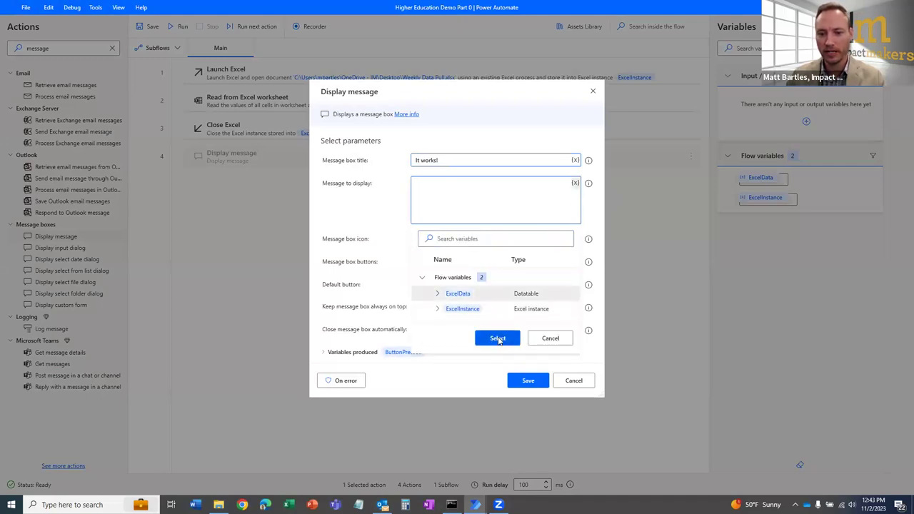
{"action": "left_click", "coordinate": [497, 338]}
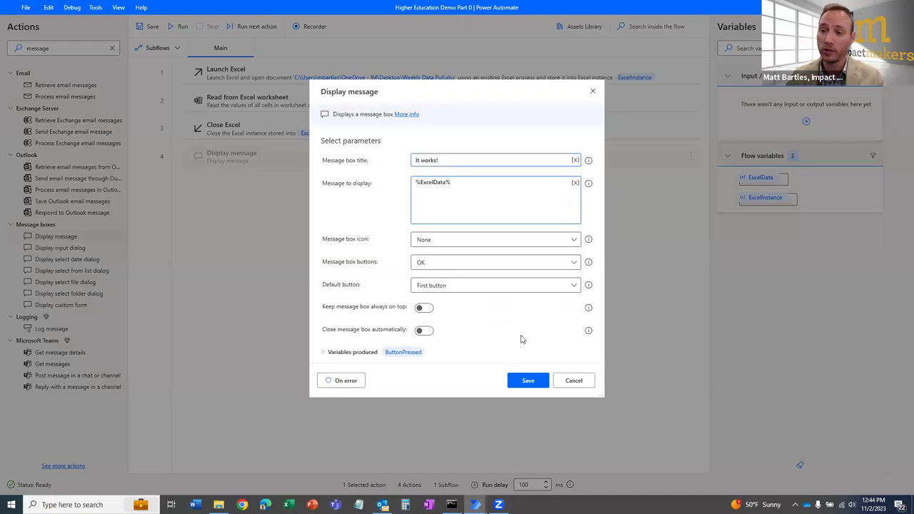
{"action": "left_click", "coordinate": [528, 380]}
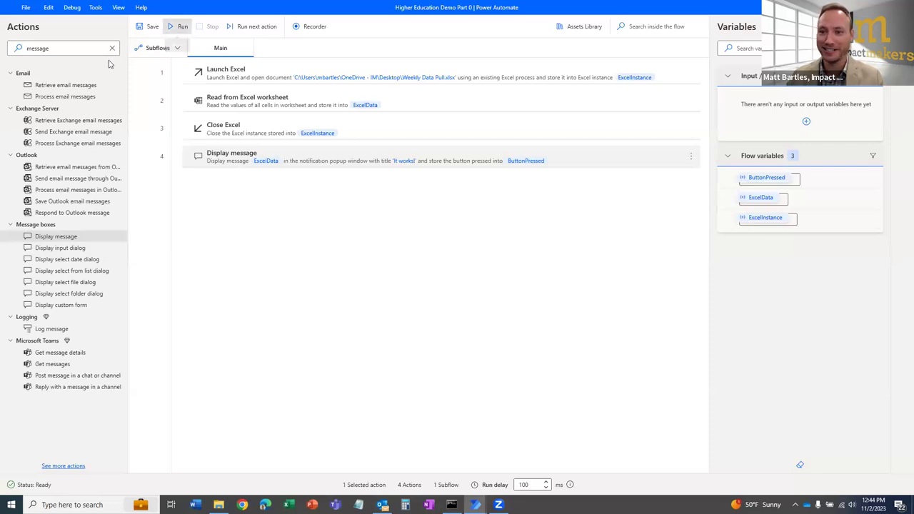
Step: Run the flow, review the worksheet data in the message box and dismiss it
{"action": "key", "text": "F5"}
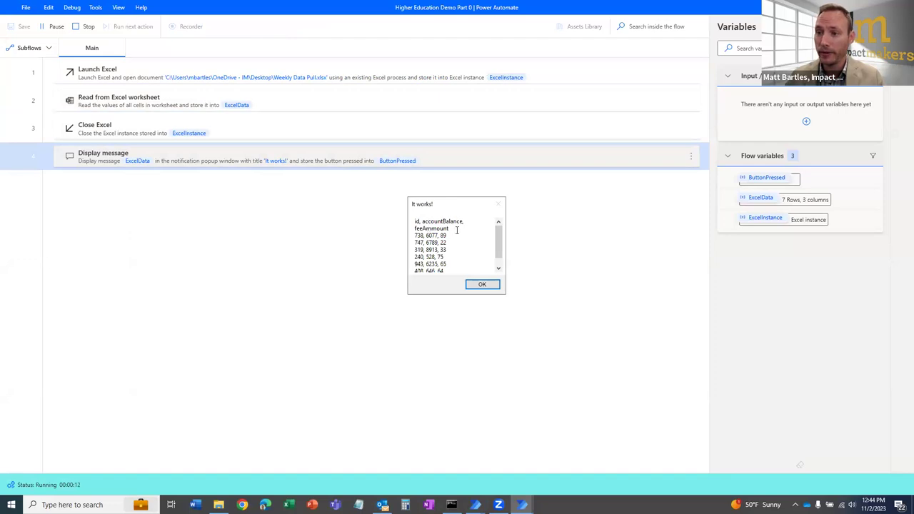
{"action": "mouse_move", "coordinate": [496, 233]}
{"action": "left_mouse_down"}
{"action": "mouse_move", "coordinate": [497, 248]}
{"action": "mouse_move", "coordinate": [498, 226]}
{"action": "left_mouse_up"}
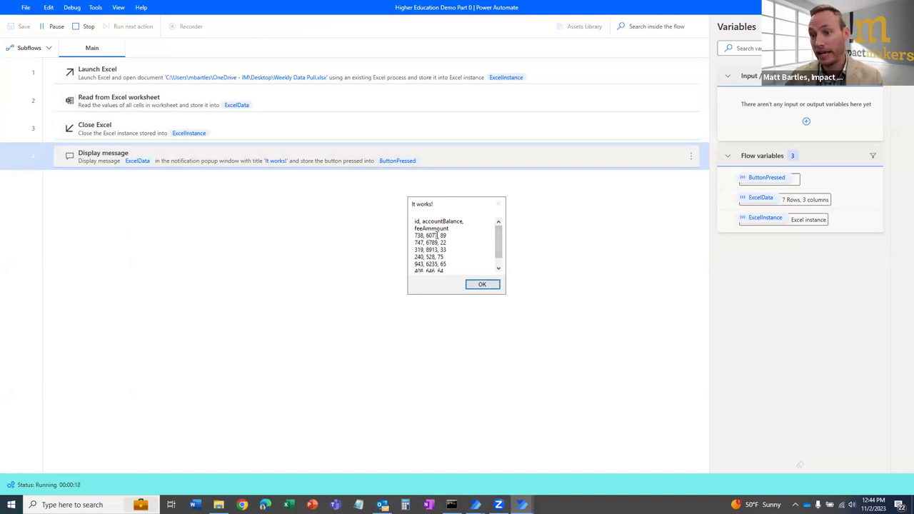
{"action": "left_click", "coordinate": [482, 285]}
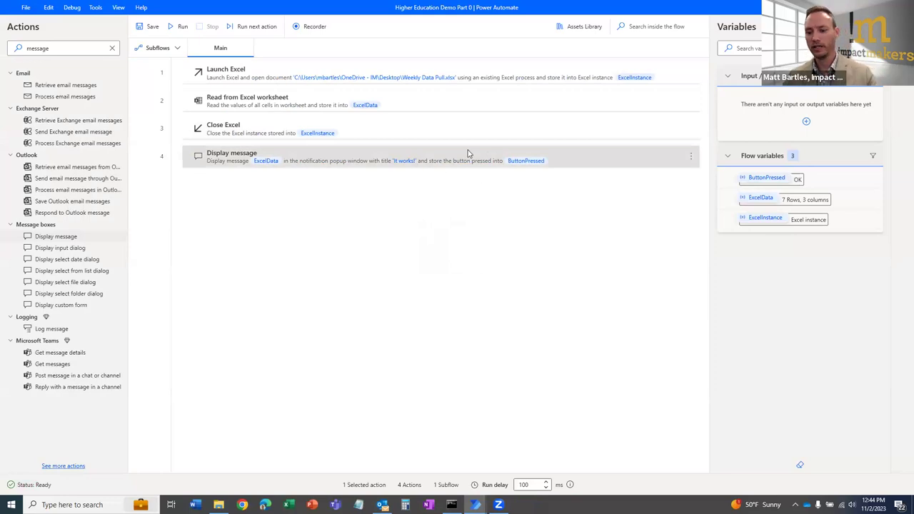
Step: Delete all four actions from the Main subflow
{"action": "key", "text": "Delete"}
{"action": "key", "text": "Delete"}
{"action": "key", "text": "Delete"}
{"action": "key", "text": "Delete"}
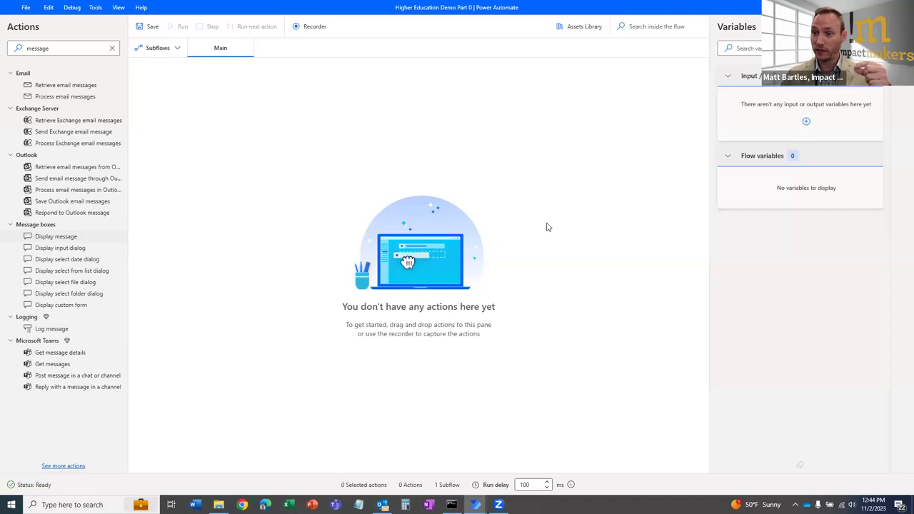
Step: Clear the action search and add a Launch new Microsoft Edge action from the Browser automation group
{"action": "left_click", "coordinate": [49, 49]}
{"action": "double_click", "coordinate": [49, 49]}
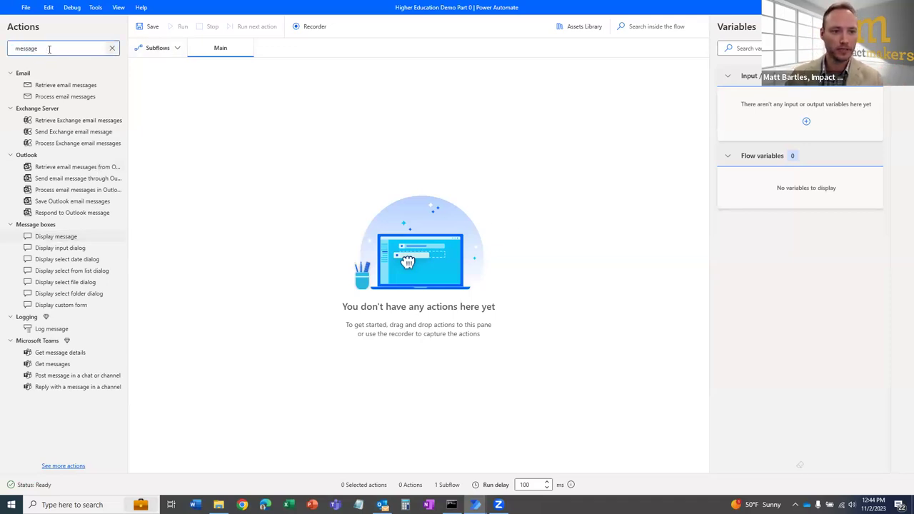
{"action": "key", "text": "BackSpace"}
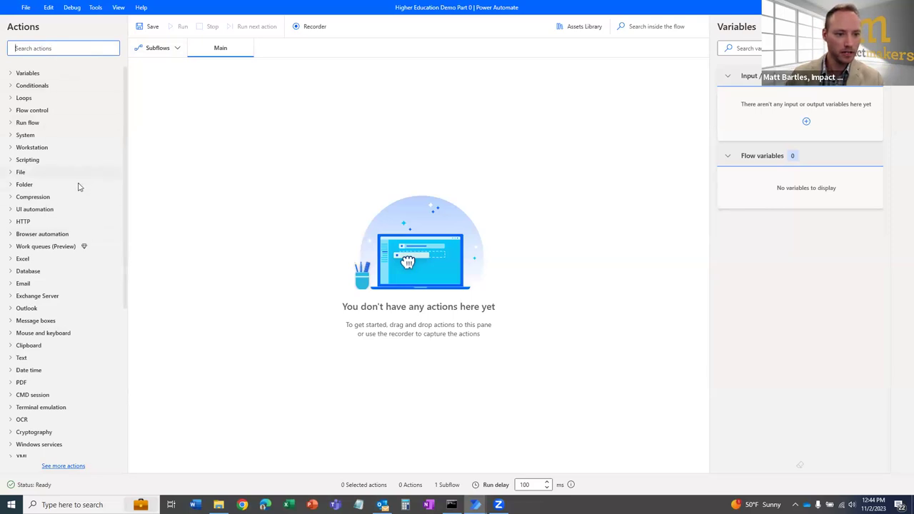
{"action": "scroll", "coordinate": [77, 293], "scroll_direction": "down", "scroll_amount": 3}
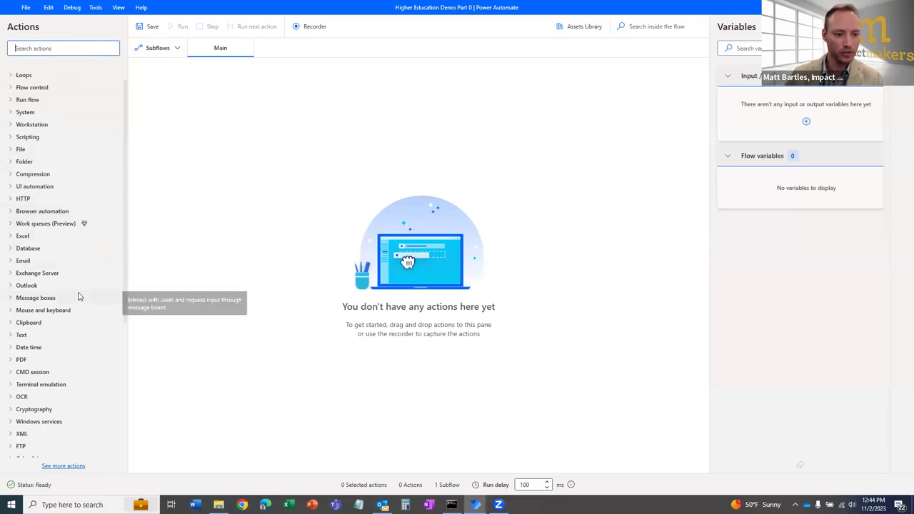
{"action": "scroll", "coordinate": [77, 294], "scroll_direction": "up", "scroll_amount": 3}
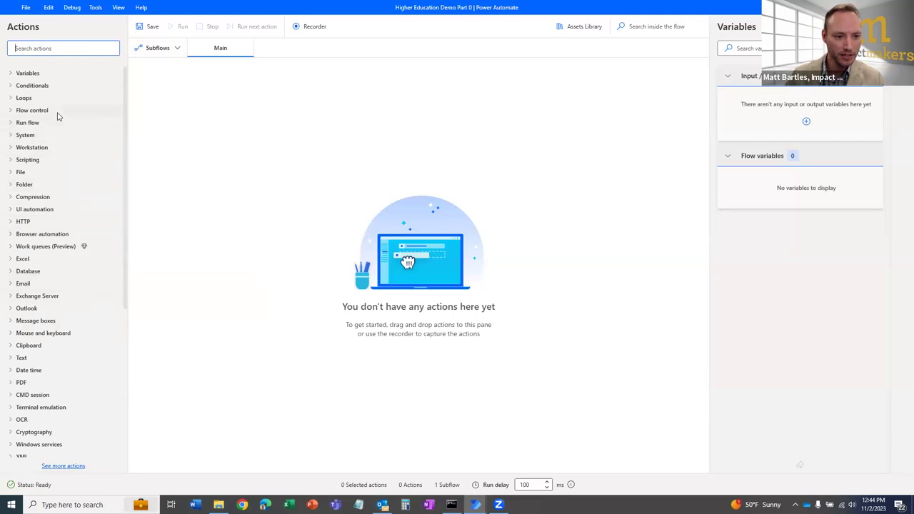
{"action": "left_click", "coordinate": [30, 236]}
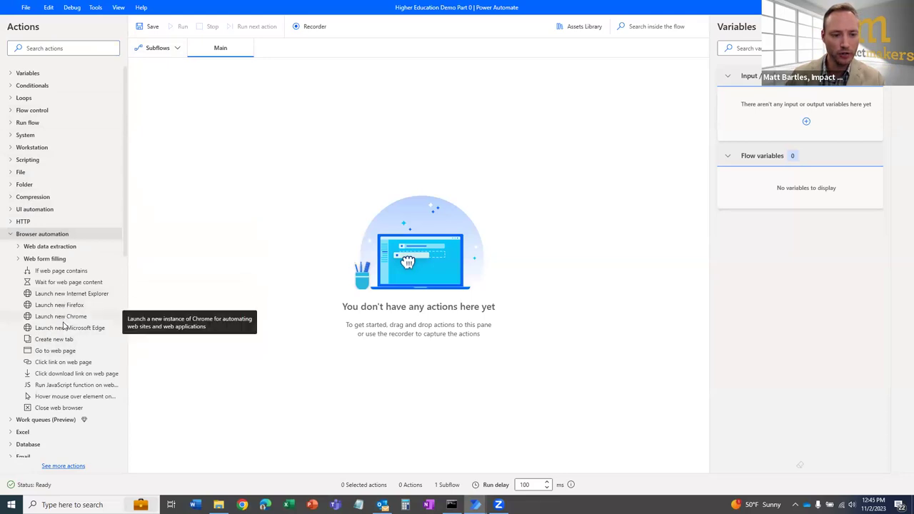
{"action": "left_click_drag", "start_coordinate": [56, 329], "coordinate": [339, 174]}
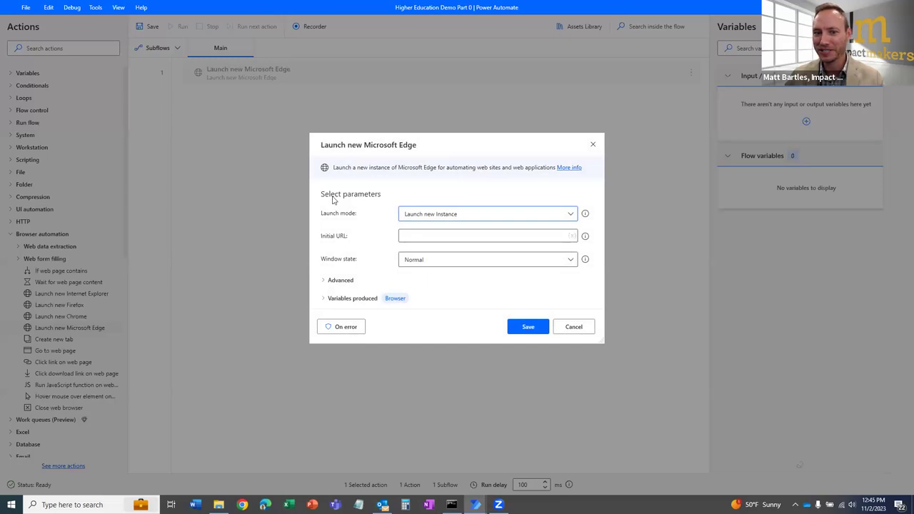
Step: Switch to a new Microsoft Edge window, load localhost:4200 and copy the dashboard page's address for the initial URL
{"action": "left_click", "coordinate": [443, 234]}
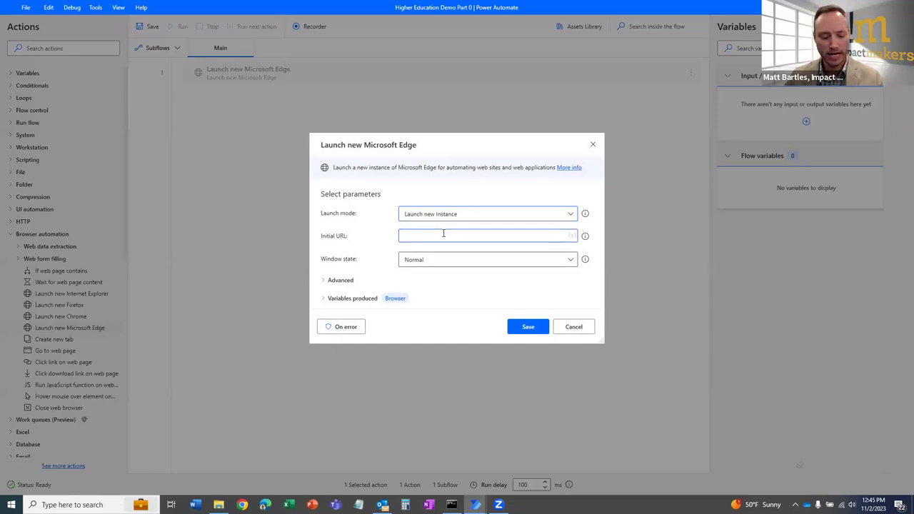
{"action": "key", "text": "ctrl+v"}
{"action": "key", "text": "ctrl+z"}
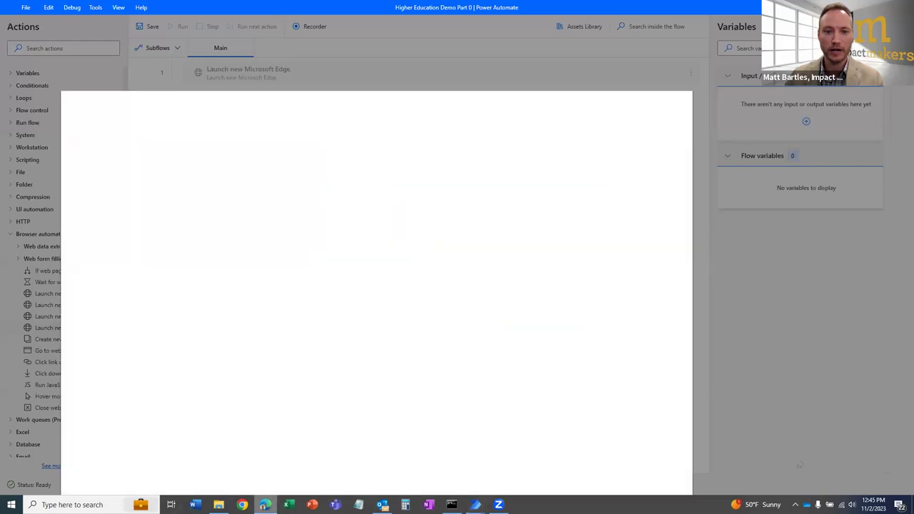
{"action": "type", "text": "local"}
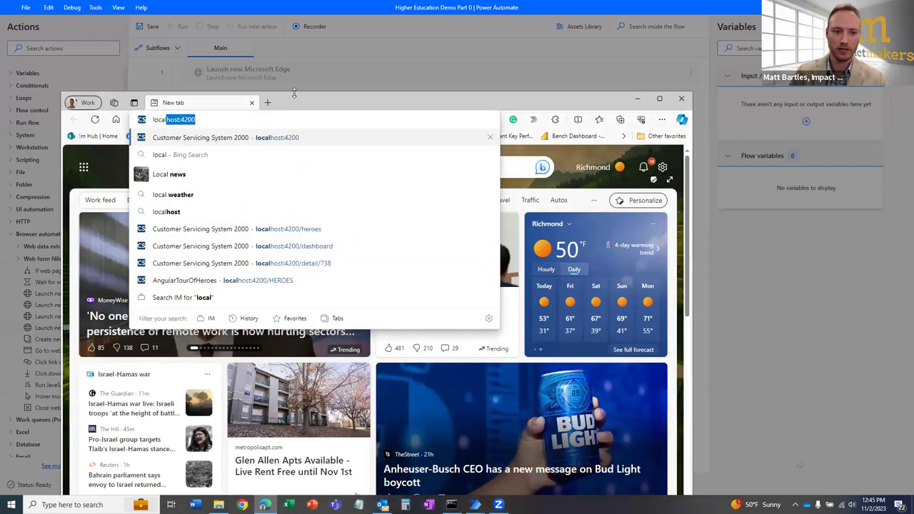
{"action": "key", "text": "Return"}
{"action": "left_click", "coordinate": [228, 122]}
{"action": "key", "text": "ctrl+c"}
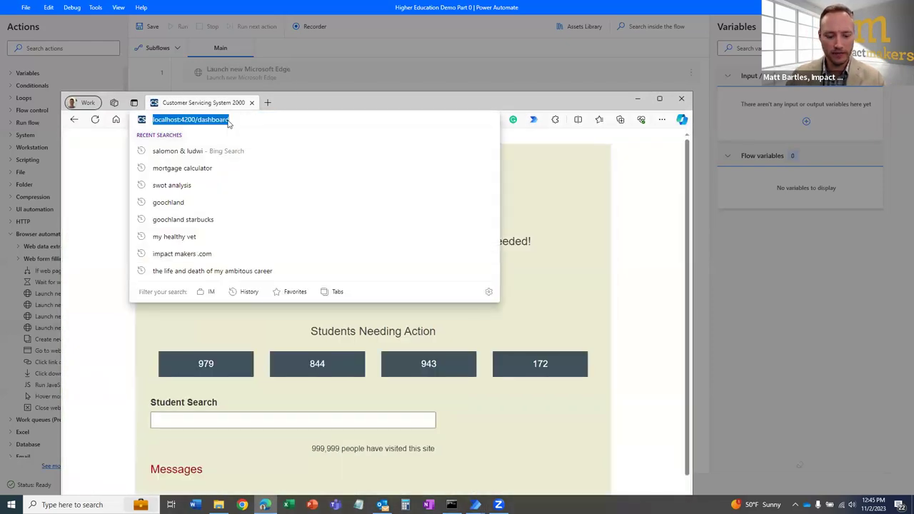
{"action": "left_click", "coordinate": [680, 101]}
{"action": "key", "text": "ctrl+v"}
{"action": "left_click", "coordinate": [519, 325]}
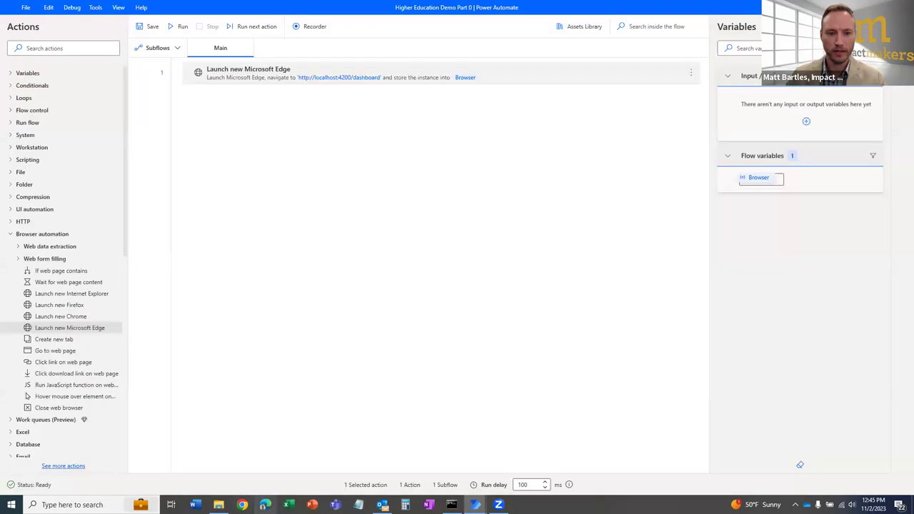
{"action": "key", "text": "ctrl+v"}
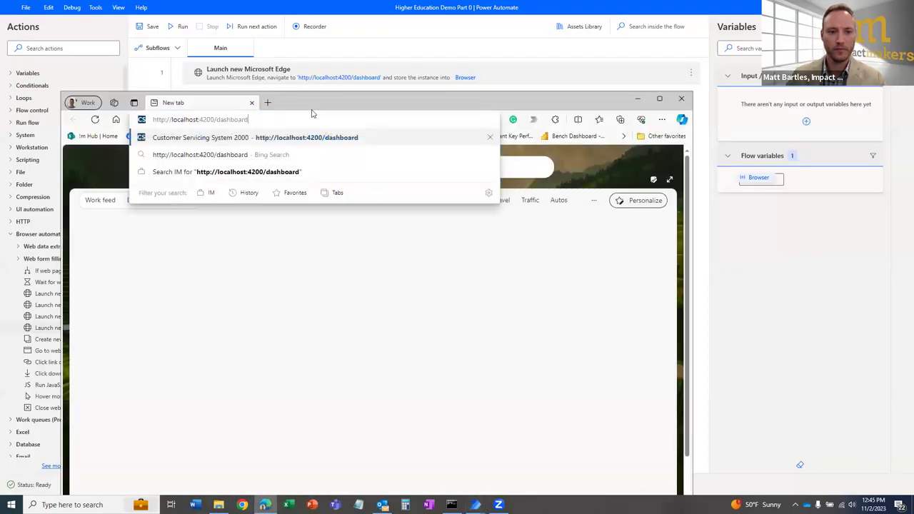
{"action": "key", "text": "Return"}
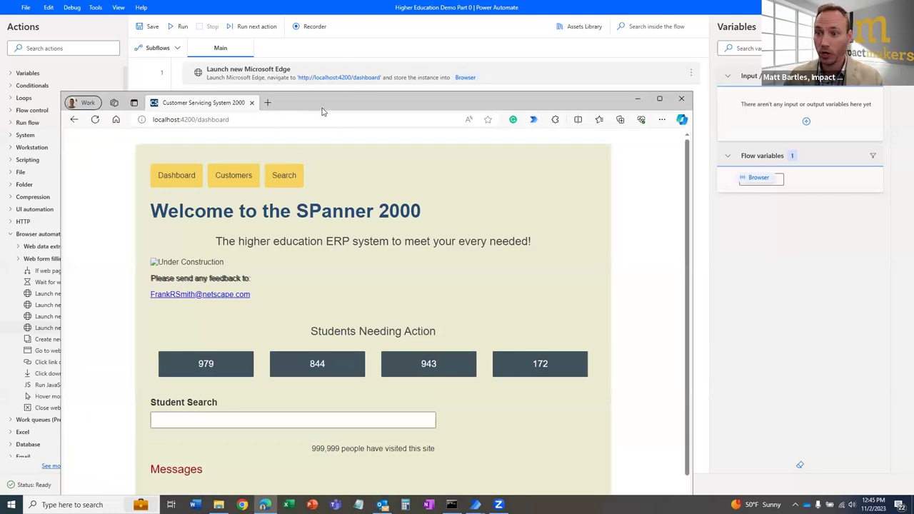
Step: Move the Edge dashboard window aside and open the Weekly Data Pull workbook in Excel, dismissing the privacy notice
{"action": "left_click_drag", "start_coordinate": [322, 110], "coordinate": [496, 106]}
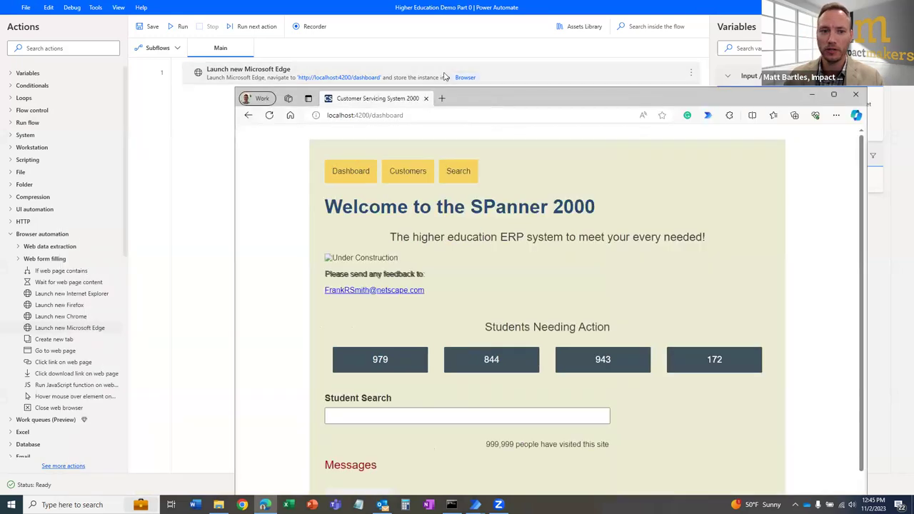
{"action": "left_click", "coordinate": [287, 504]}
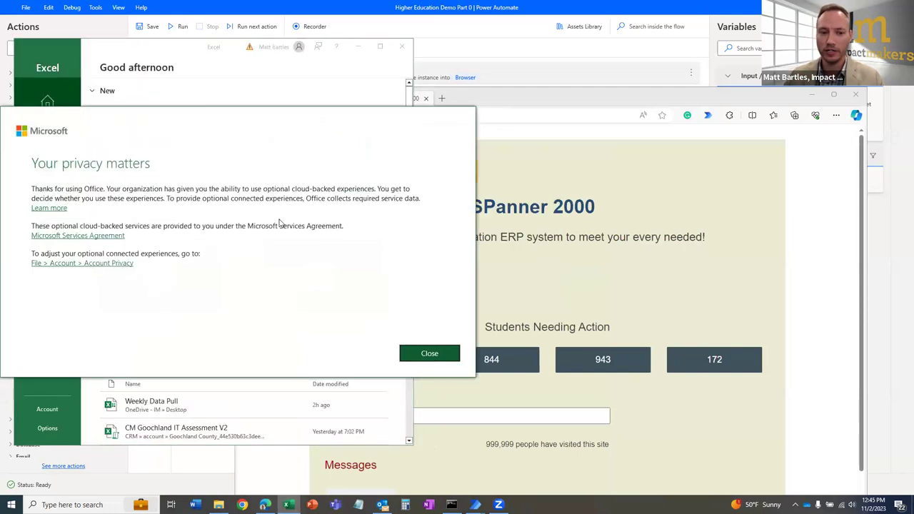
{"action": "left_click", "coordinate": [432, 352]}
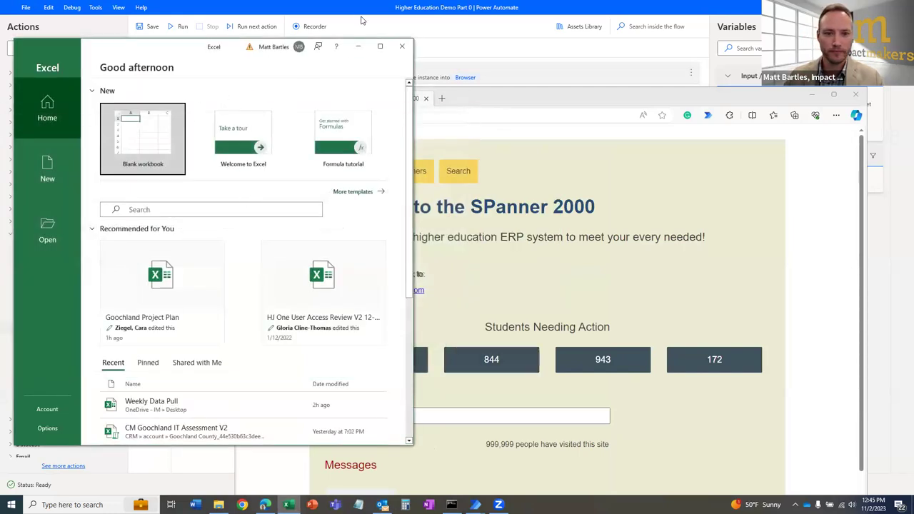
{"action": "left_click", "coordinate": [152, 403]}
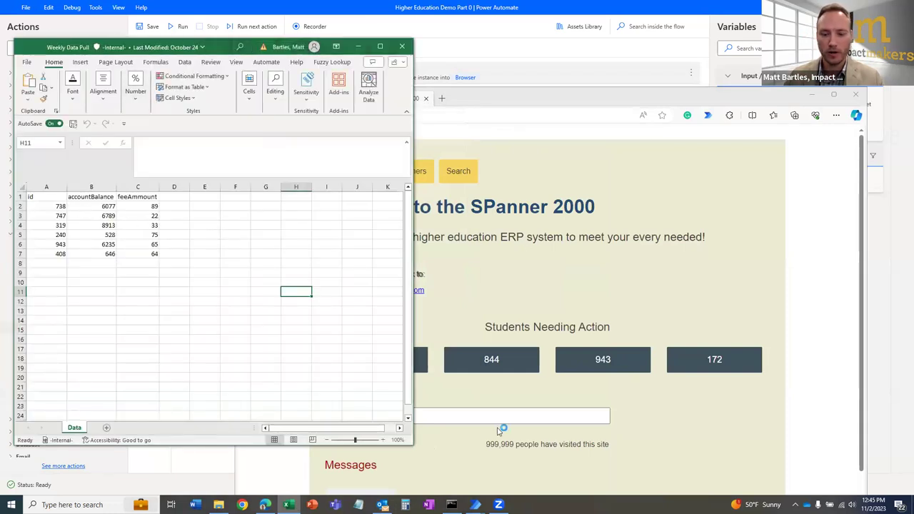
Step: View the Weekly Data Pull rows alongside the ERP dashboard and minimise the workbook
{"action": "left_click", "coordinate": [561, 256]}
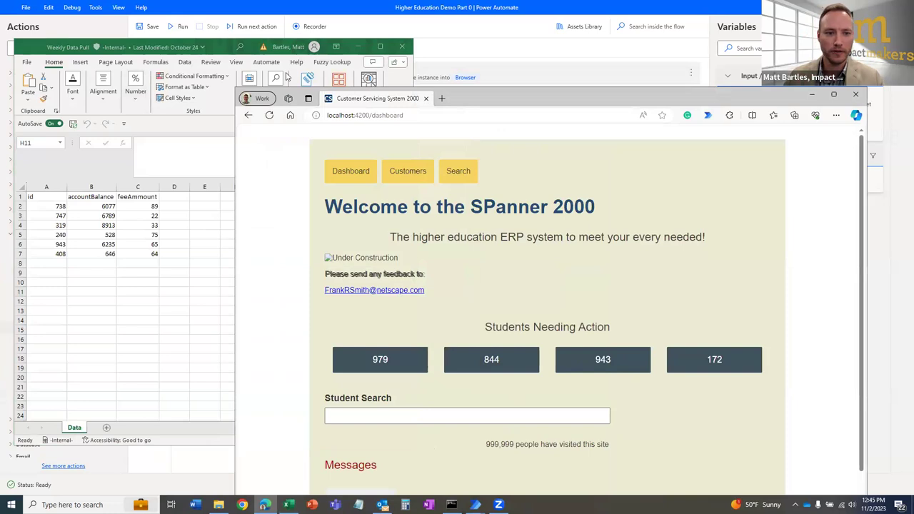
{"action": "left_click", "coordinate": [286, 75]}
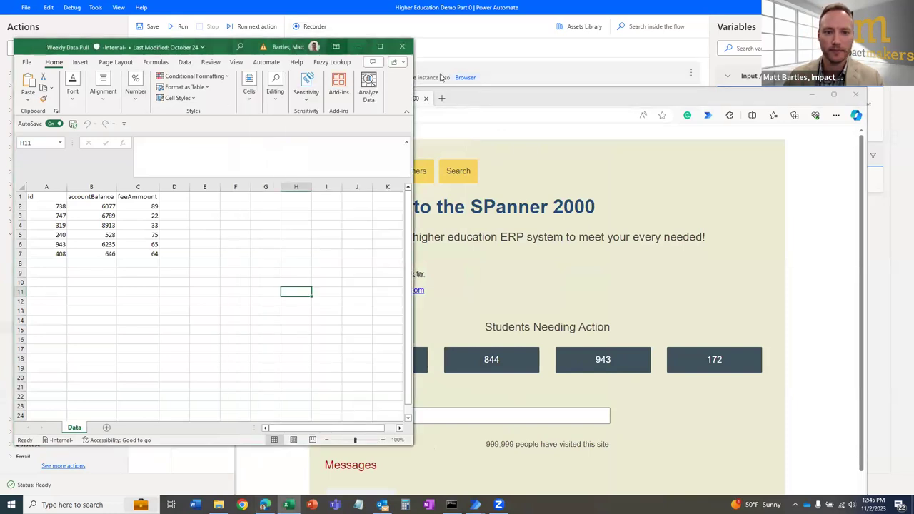
{"action": "left_click", "coordinate": [336, 46]}
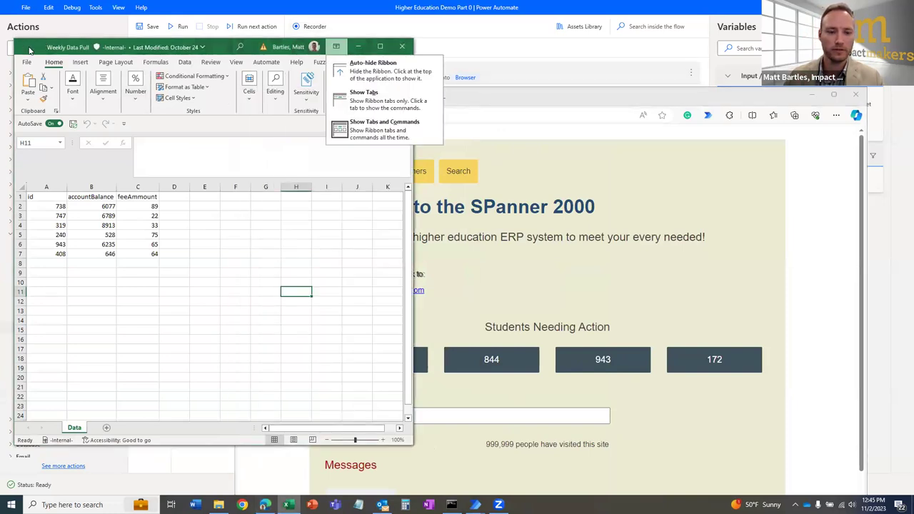
{"action": "key", "text": "super+Down"}
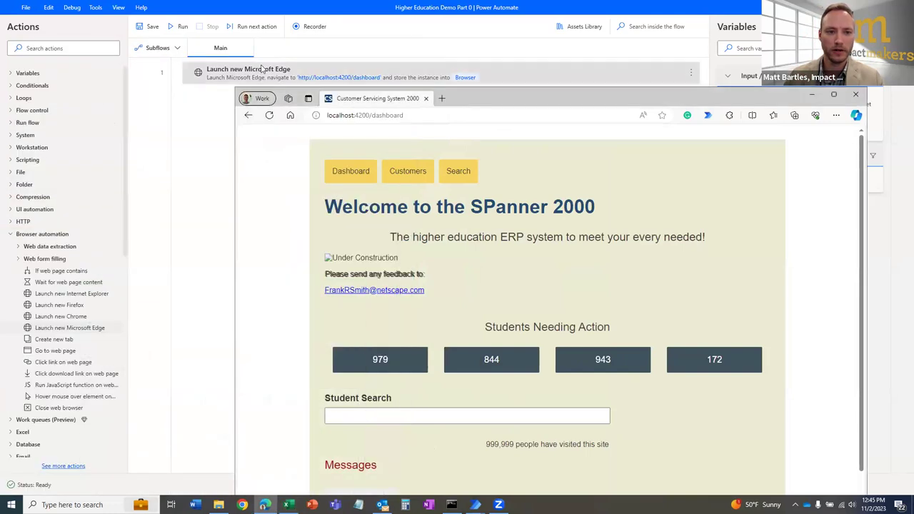
Step: Open the flow's Recorder and start recording actions with the Edge dashboard in view
{"action": "left_click", "coordinate": [145, 114]}
{"action": "key", "text": "super+Down"}
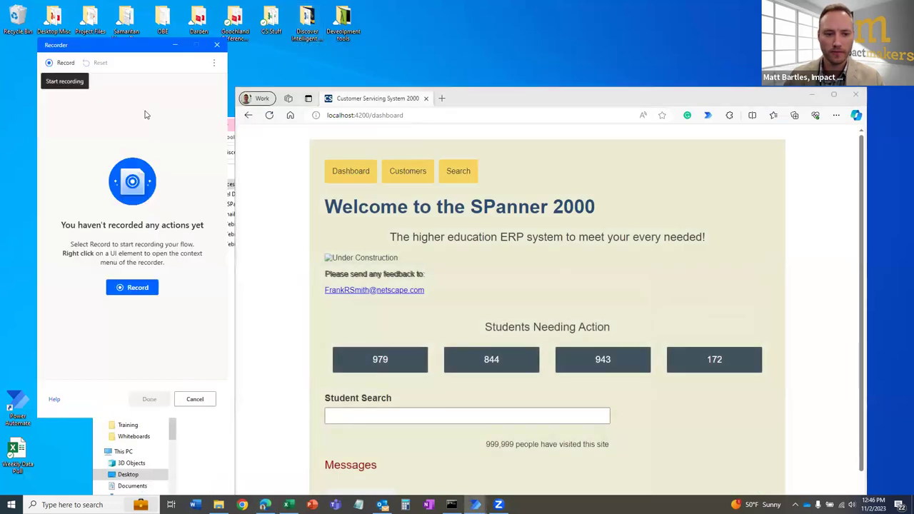
{"action": "left_click", "coordinate": [130, 288]}
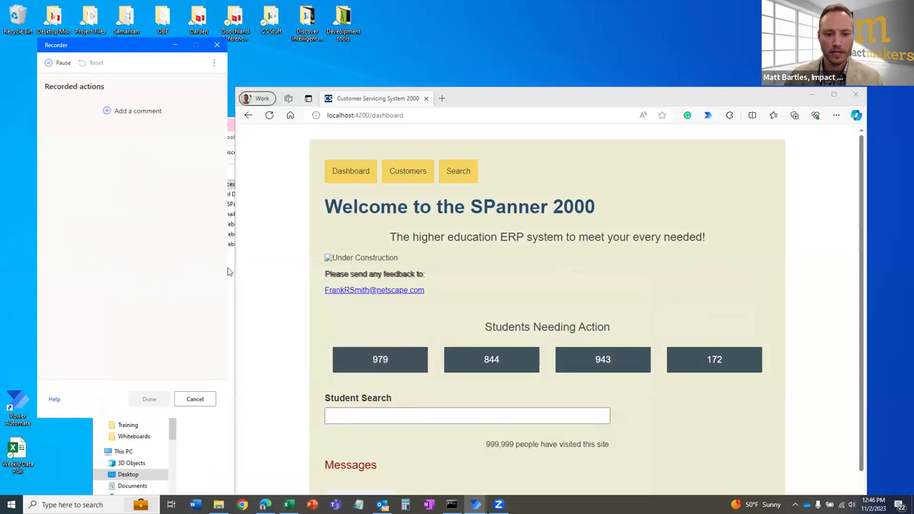
Step: Record a Student Search for the first student ID in the Weekly Data Pull workbook and open the matching Goto customer result
{"action": "left_click", "coordinate": [369, 414]}
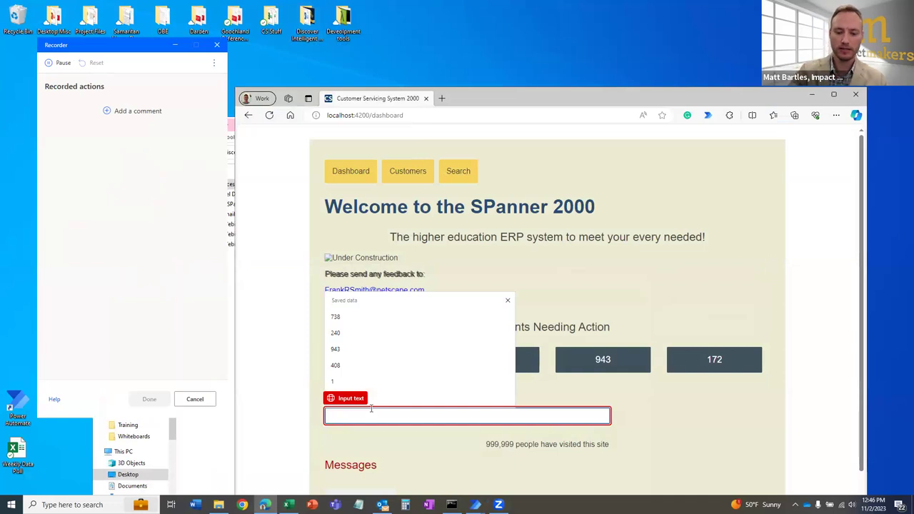
{"action": "type", "text": "738"}
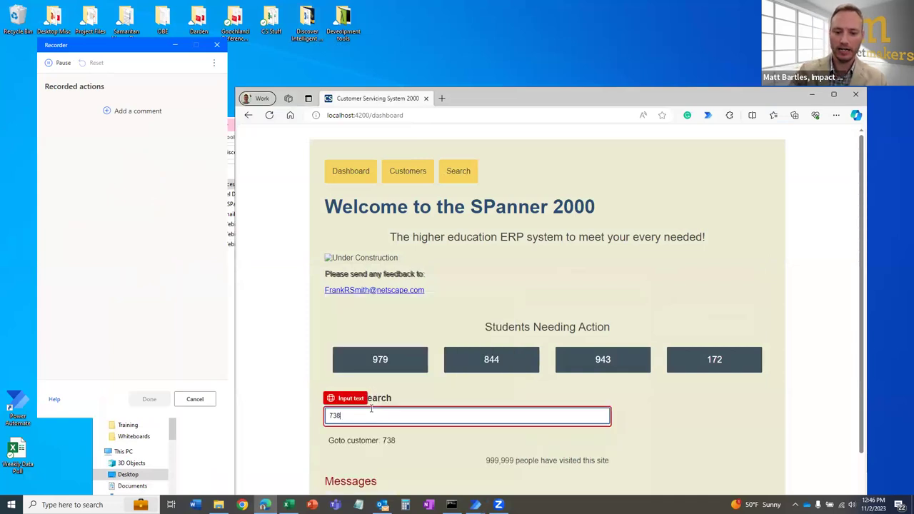
{"action": "key", "text": "Return"}
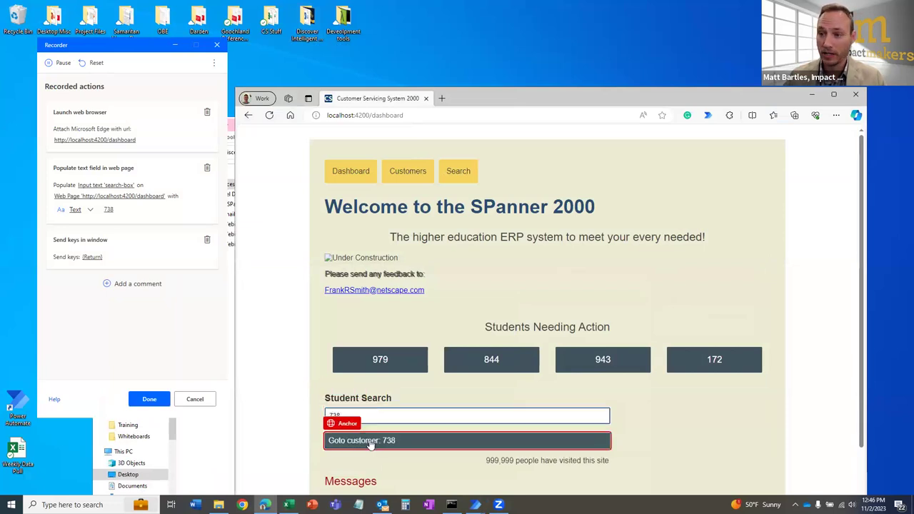
{"action": "left_click", "coordinate": [370, 441]}
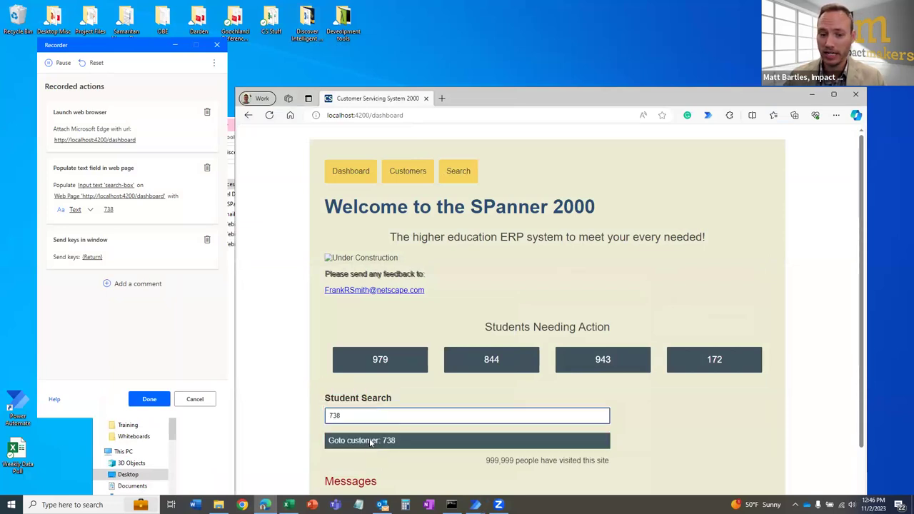
Step: Record setting the student's fee amount to 0 and saving the details, and finish the recording to add its actions to the flow
{"action": "double_click", "coordinate": [384, 439]}
{"action": "type", "text": "0"}
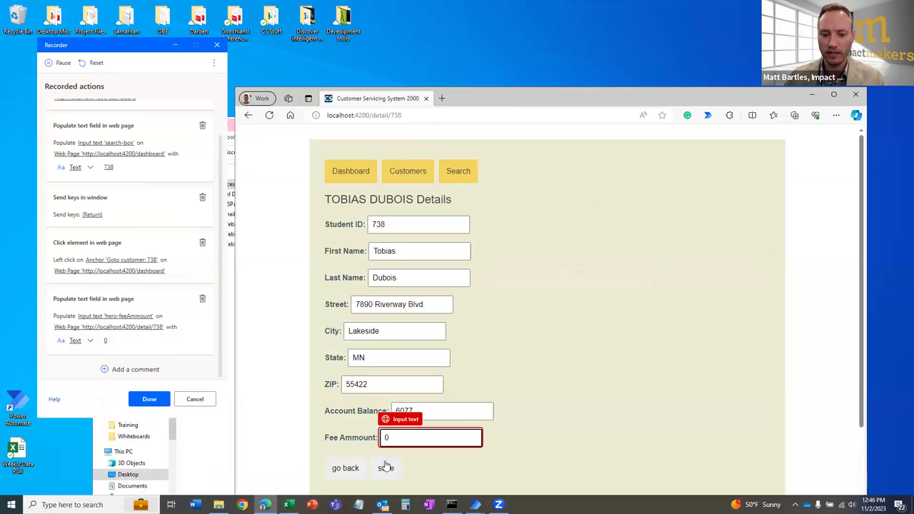
{"action": "left_click", "coordinate": [385, 468]}
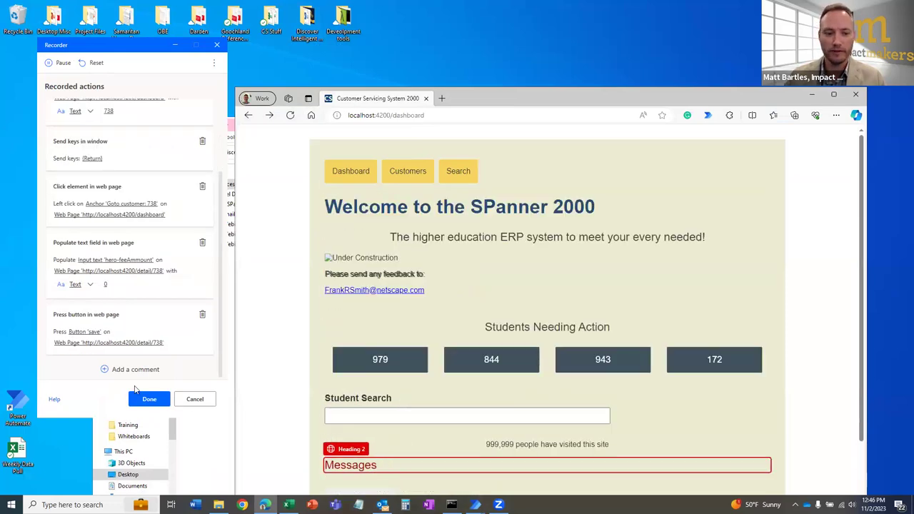
{"action": "left_click", "coordinate": [150, 400]}
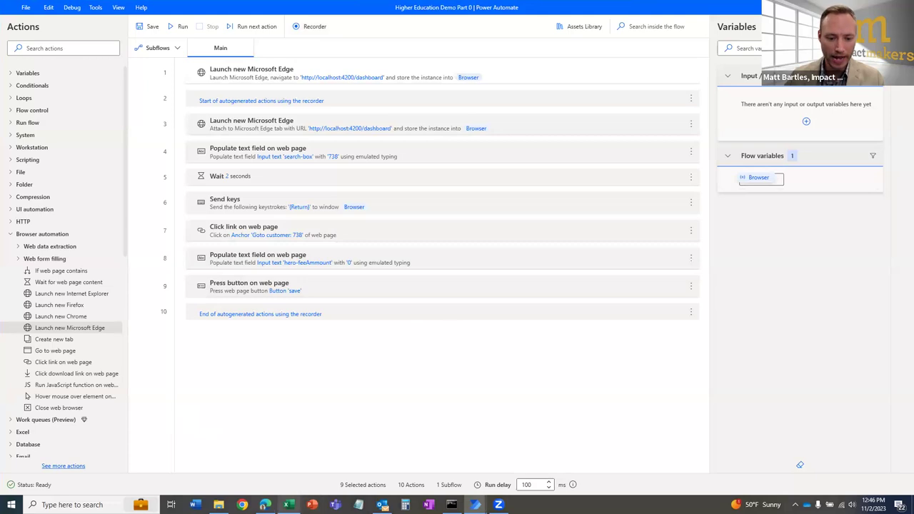
Step: Close the Edge dashboard and Weekly Data Pull workbook windows and restore the flow designer to a smaller window
{"action": "left_click", "coordinate": [265, 504]}
{"action": "right_click", "coordinate": [265, 504]}
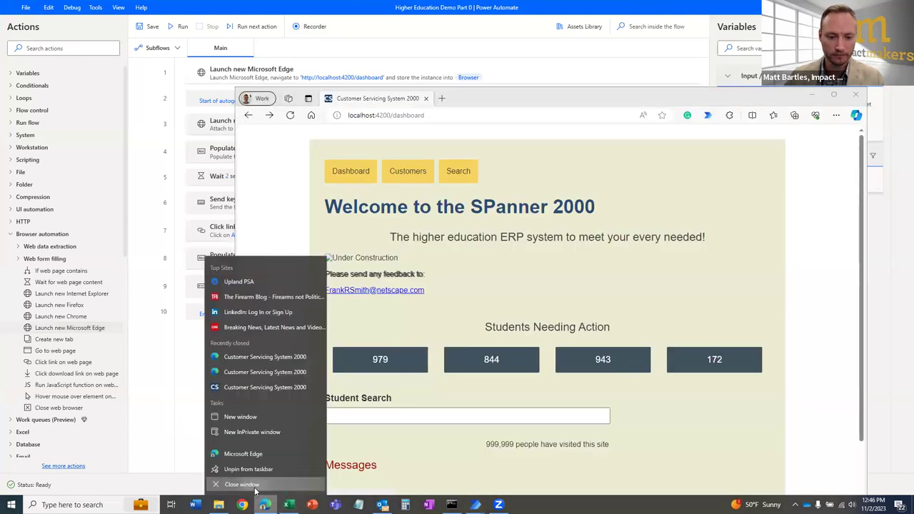
{"action": "left_click", "coordinate": [242, 484]}
{"action": "left_click", "coordinate": [287, 504]}
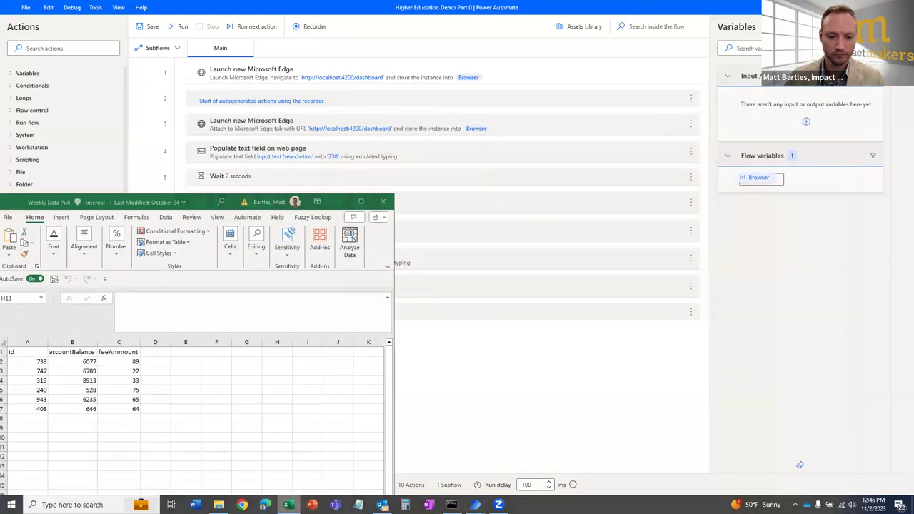
{"action": "right_click", "coordinate": [283, 495]}
{"action": "left_click", "coordinate": [300, 483]}
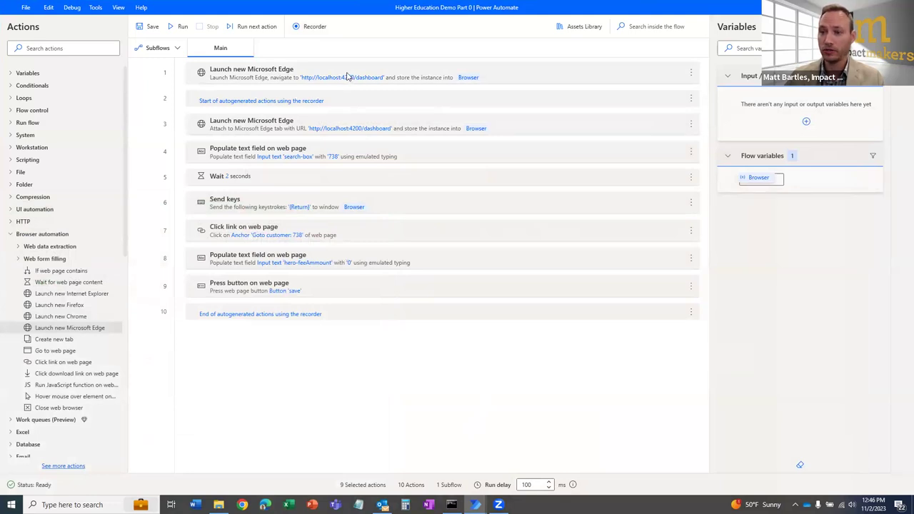
{"action": "double_click", "coordinate": [204, 5]}
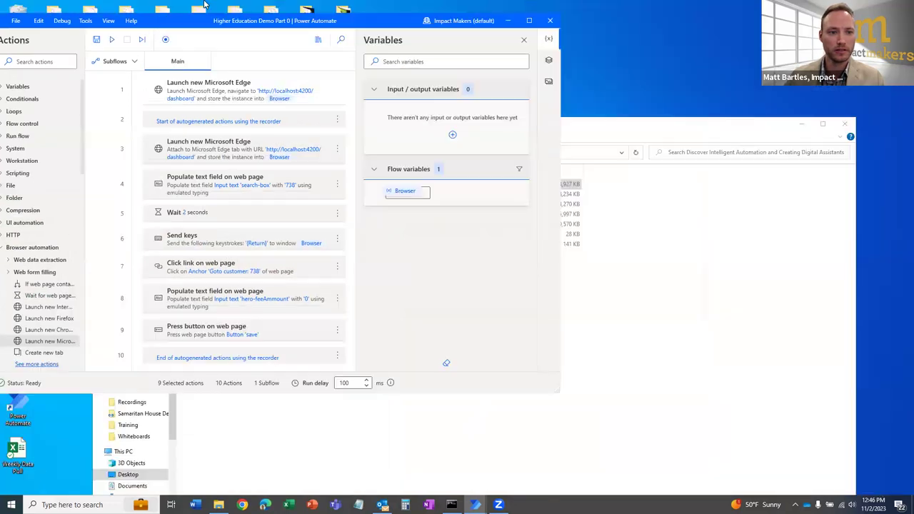